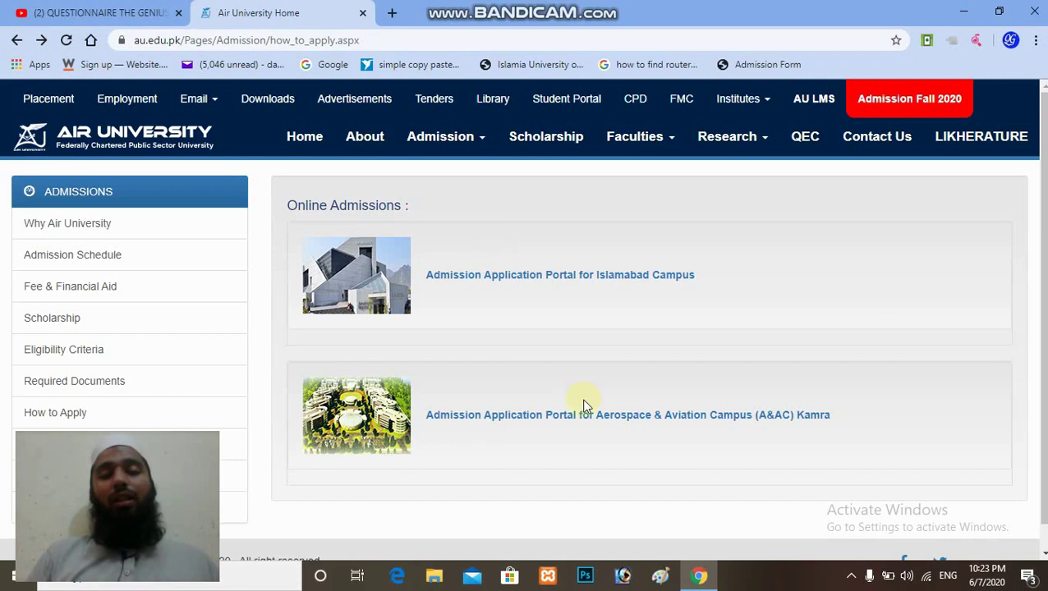
# Step: Open the A&AC Kamra campus login page and highlight its PTCL contact number and visiting address
pyautogui.click(591, 416)
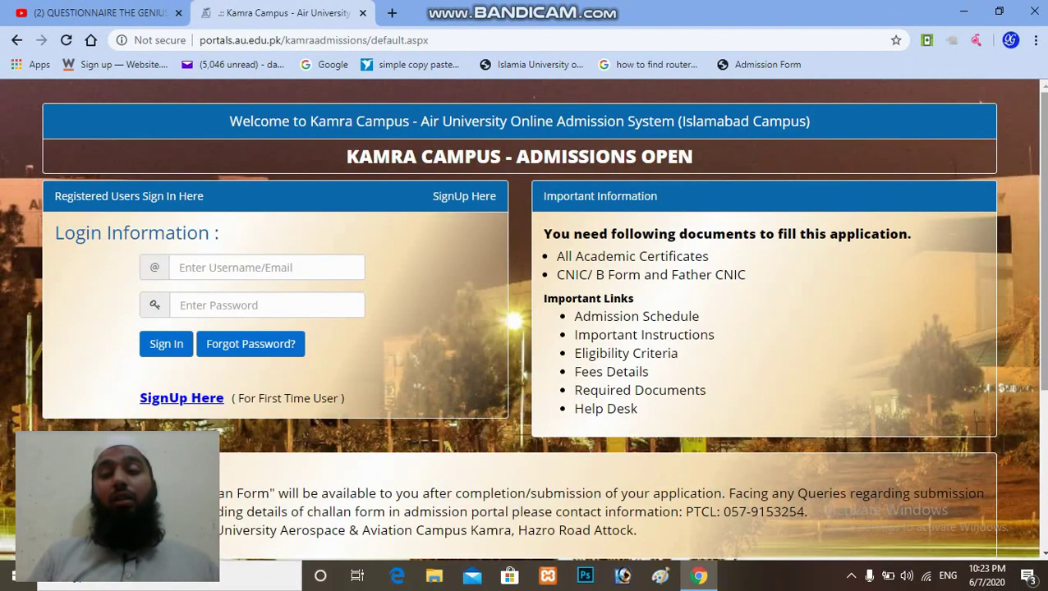
pyautogui.scroll(-2, 954, 337)
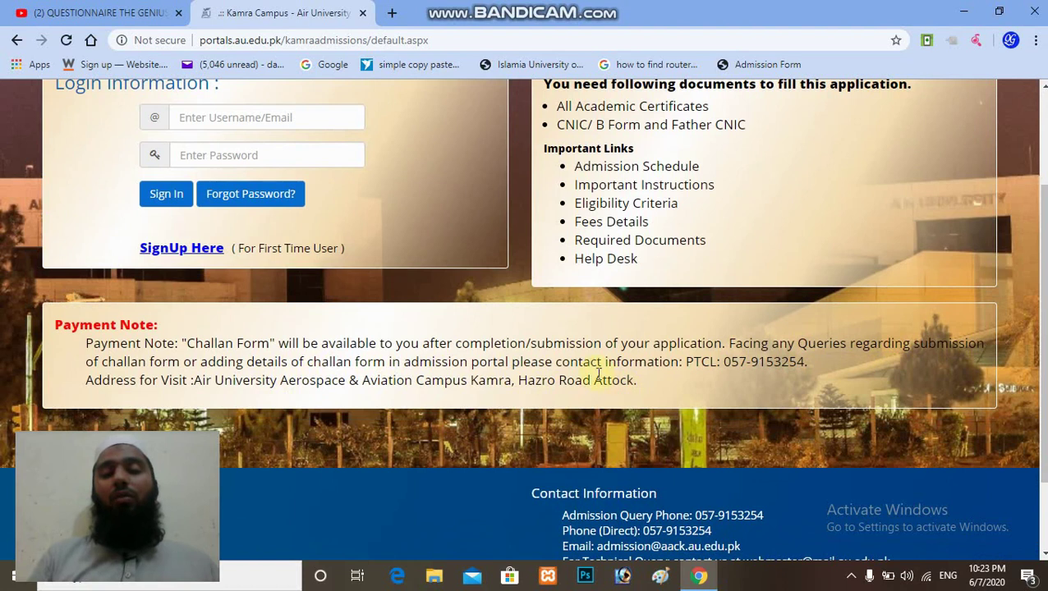
pyautogui.click(684, 363)
pyautogui.moveTo(727, 361); pyautogui.dragTo(808, 363)
pyautogui.moveTo(179, 382); pyautogui.dragTo(499, 396)
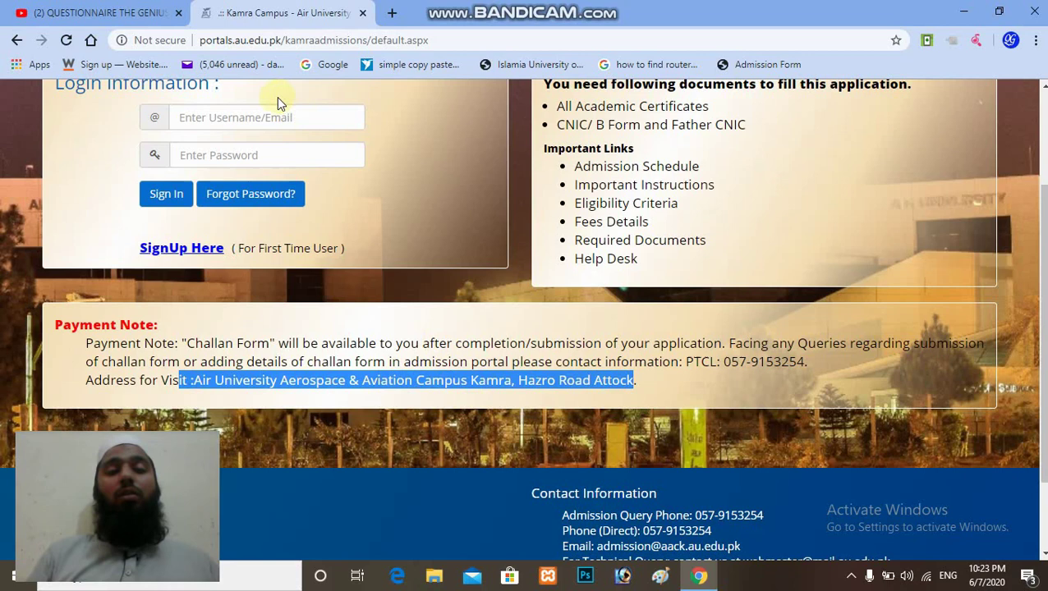
pyautogui.scroll(1, 978, 245)
pyautogui.scroll(1, 981, 103)
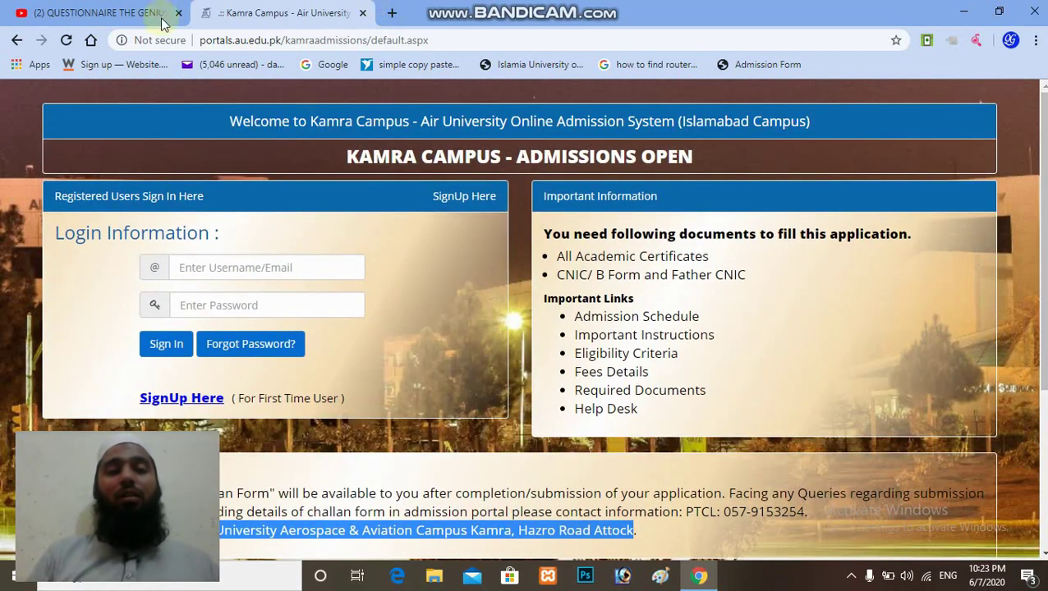
# Step: Go back and open the Islamabad Campus portal showing Admission Open (Fall 2020)
pyautogui.click(15, 41)
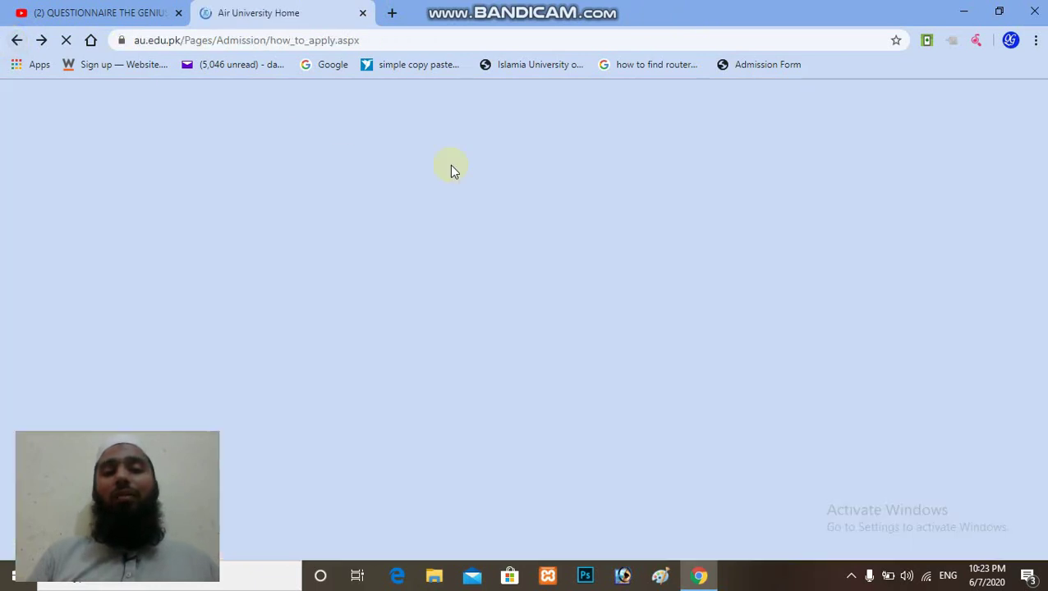
pyautogui.click(588, 279)
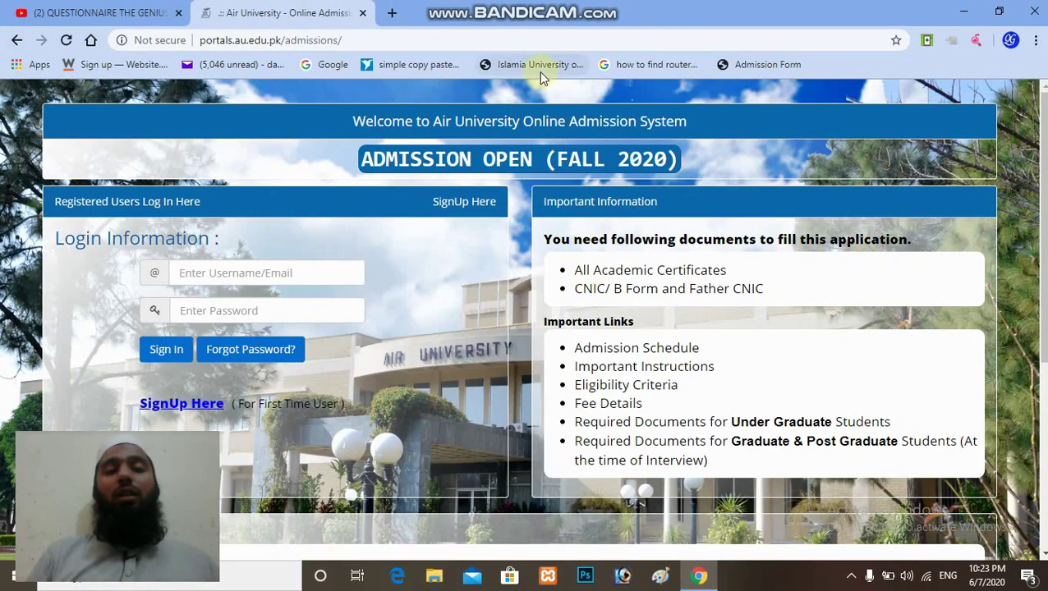
pyautogui.moveTo(526, 7)
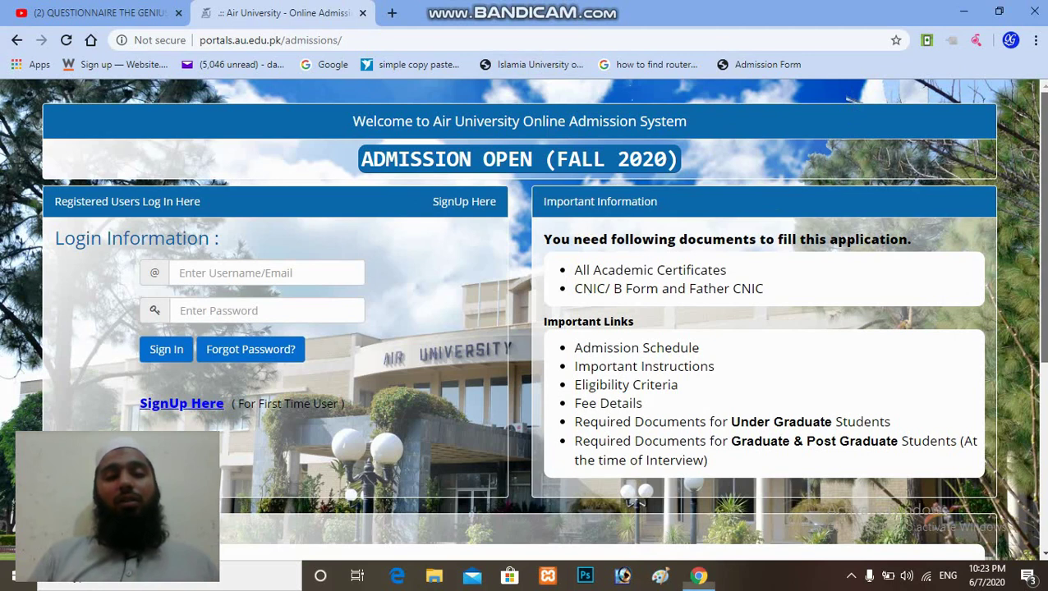
pyautogui.scroll(-2, 549, 194)
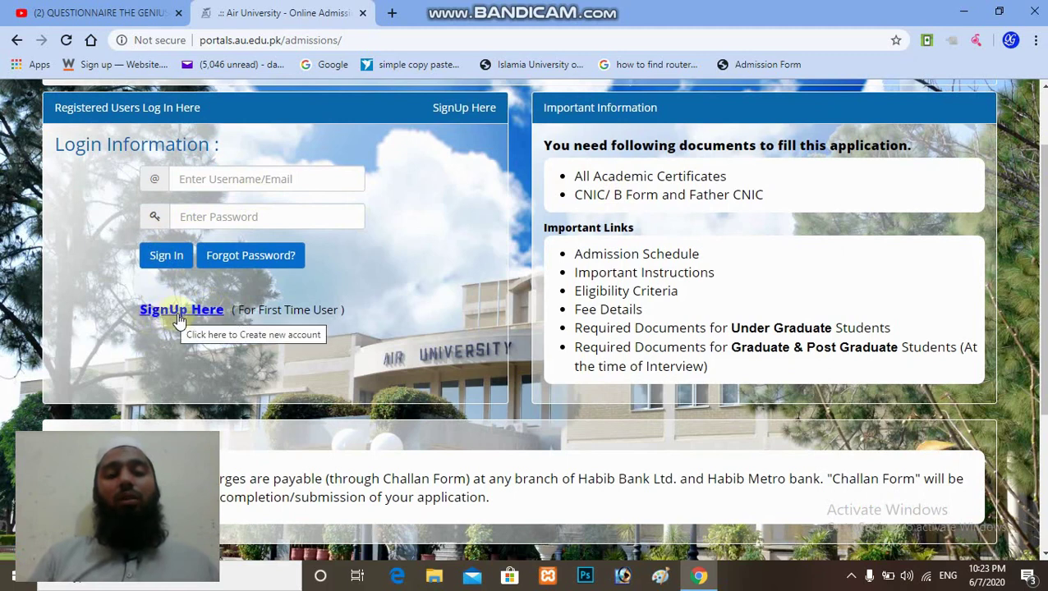
# Step: Open the SignUp form and highlight the mandatory-field marker and the CNIC no-spaces hint
pyautogui.click(178, 313)
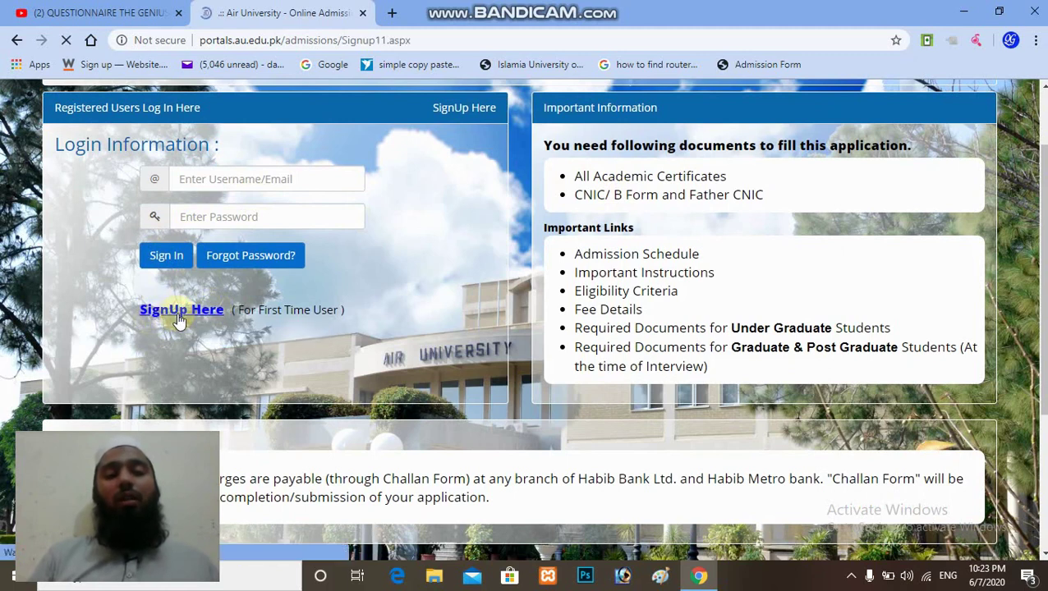
pyautogui.scroll(-3, 746, 299)
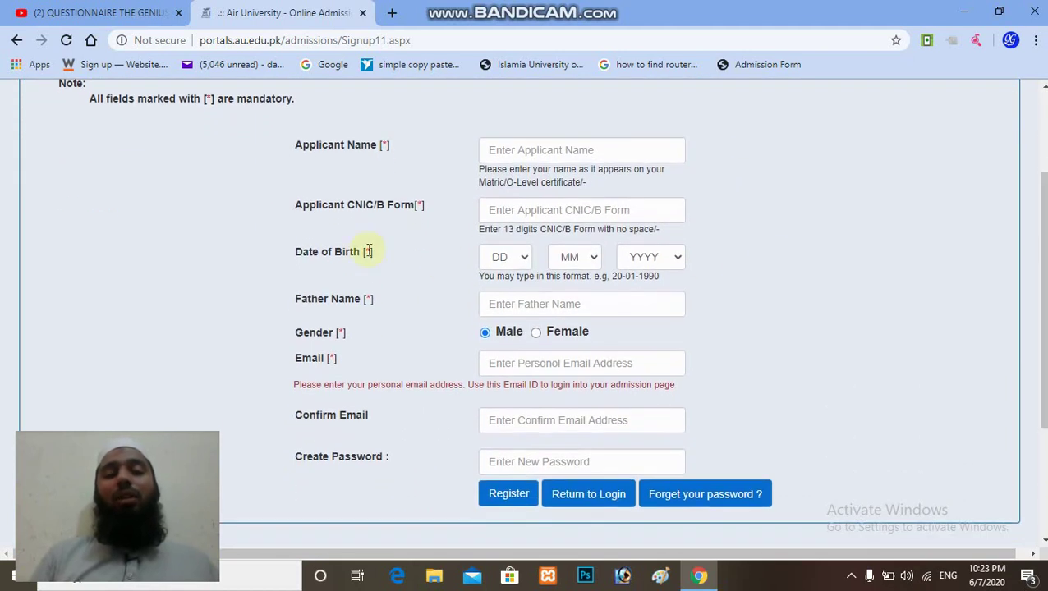
pyautogui.doubleClick(206, 97)
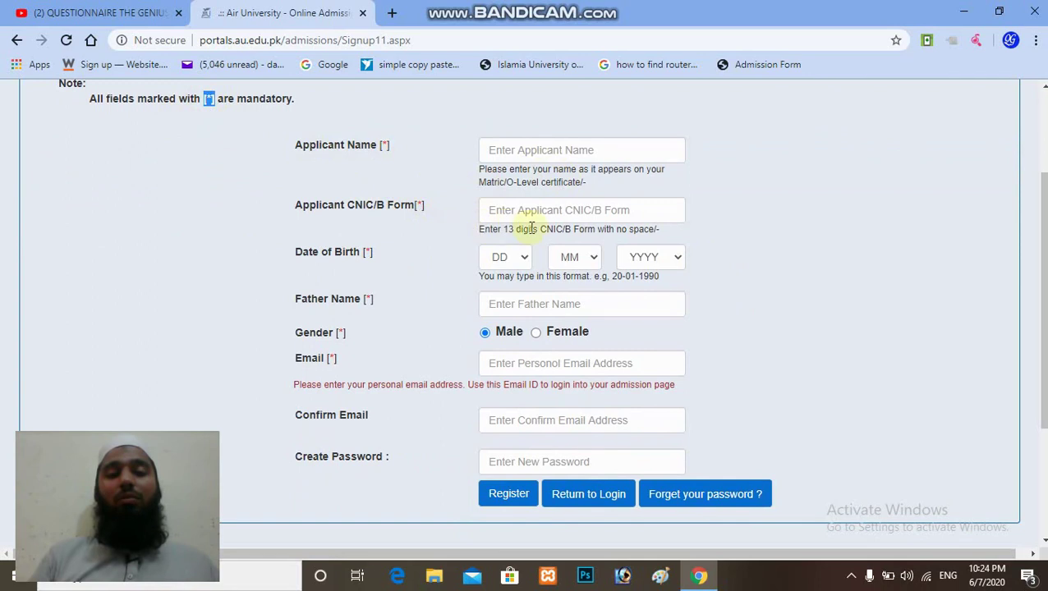
pyautogui.moveTo(1041, 271); pyautogui.dragTo(1041, 279)
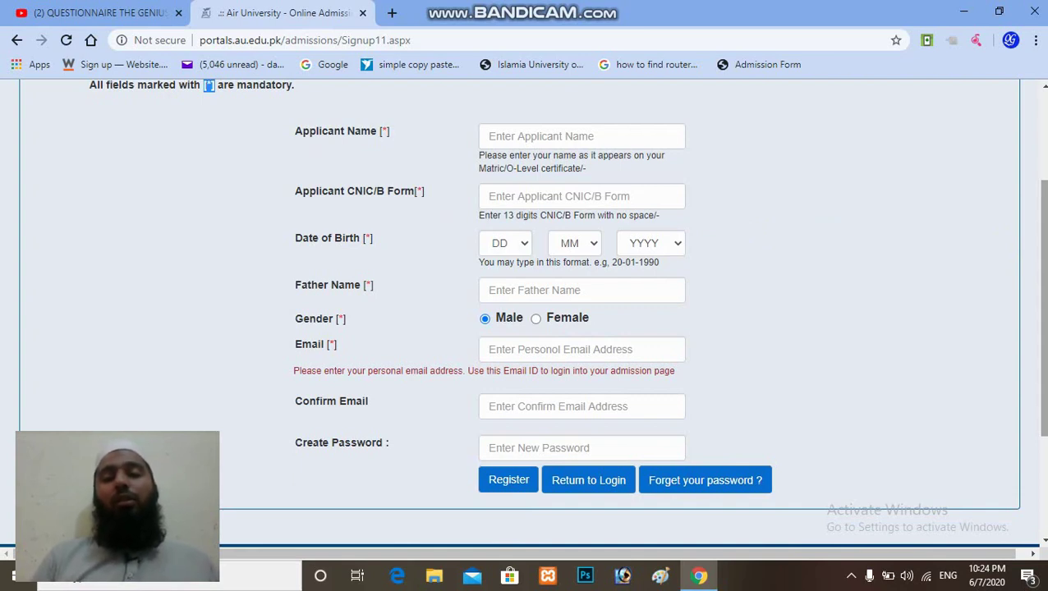
pyautogui.moveTo(1042, 279); pyautogui.dragTo(1041, 284)
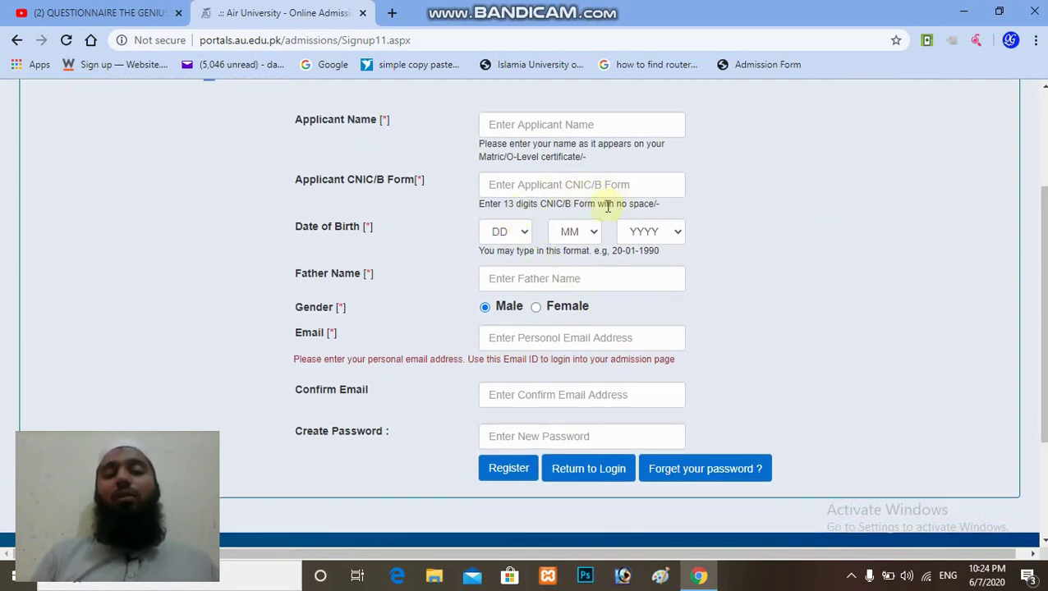
pyautogui.moveTo(560, 208); pyautogui.dragTo(646, 209)
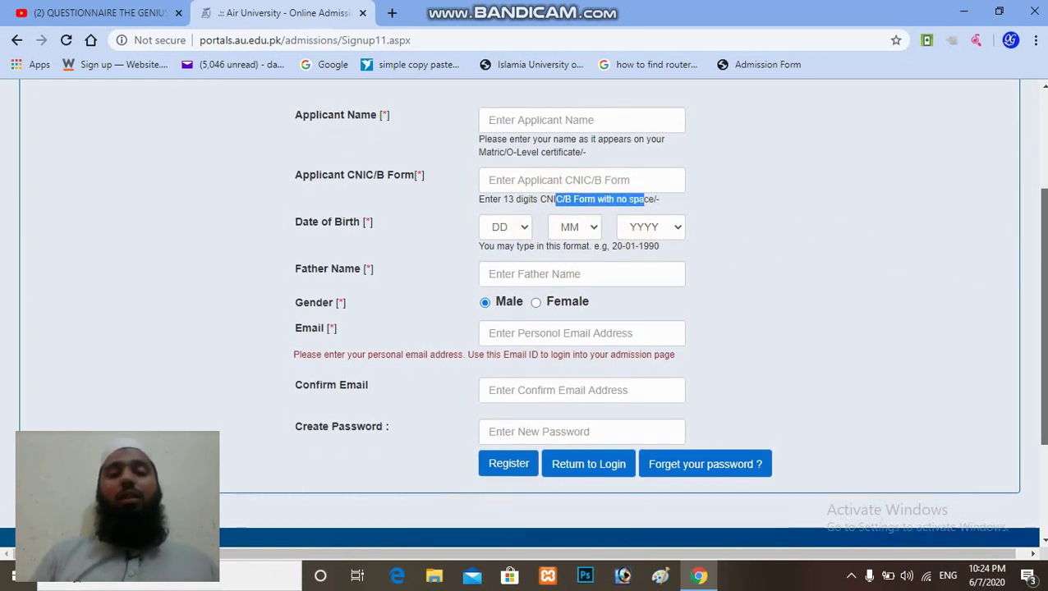
# Step: Highlight the hints about using a personal email address for logging in
pyautogui.scroll(-1, 522, 323)
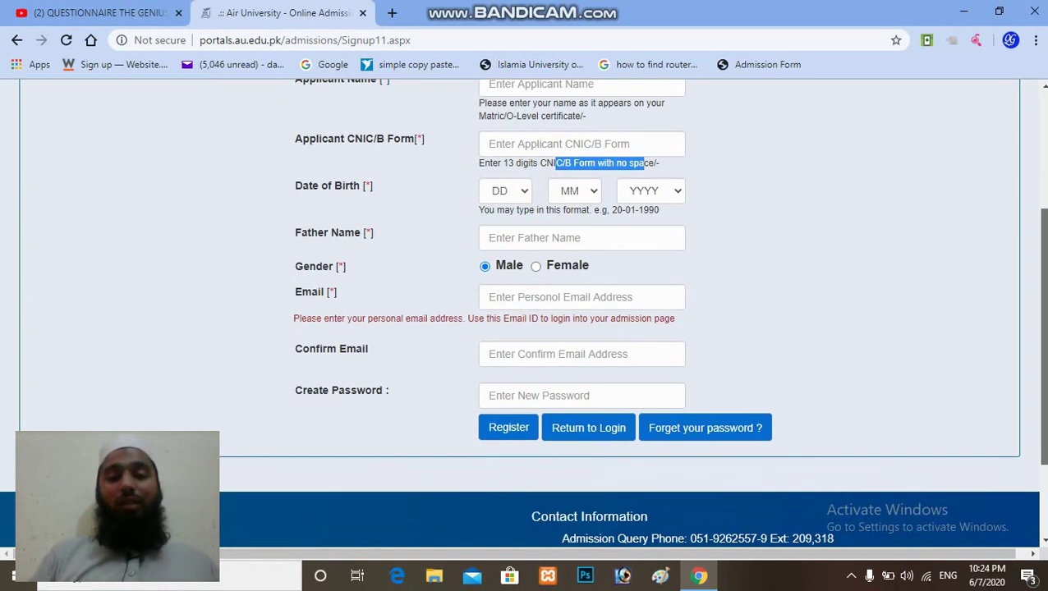
pyautogui.scroll(-1, 522, 313)
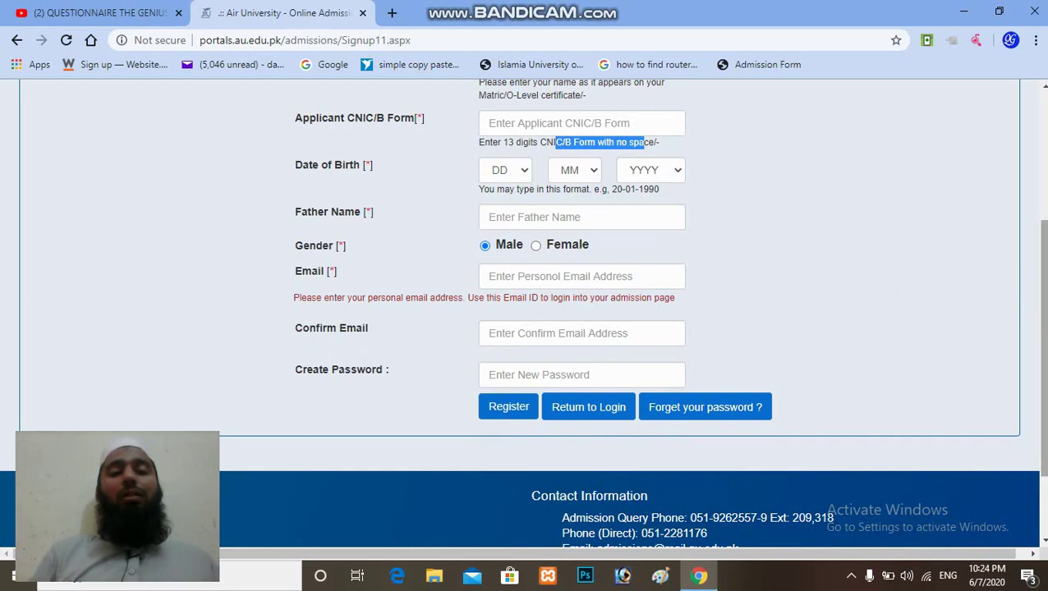
pyautogui.scroll(-1, 846, 330)
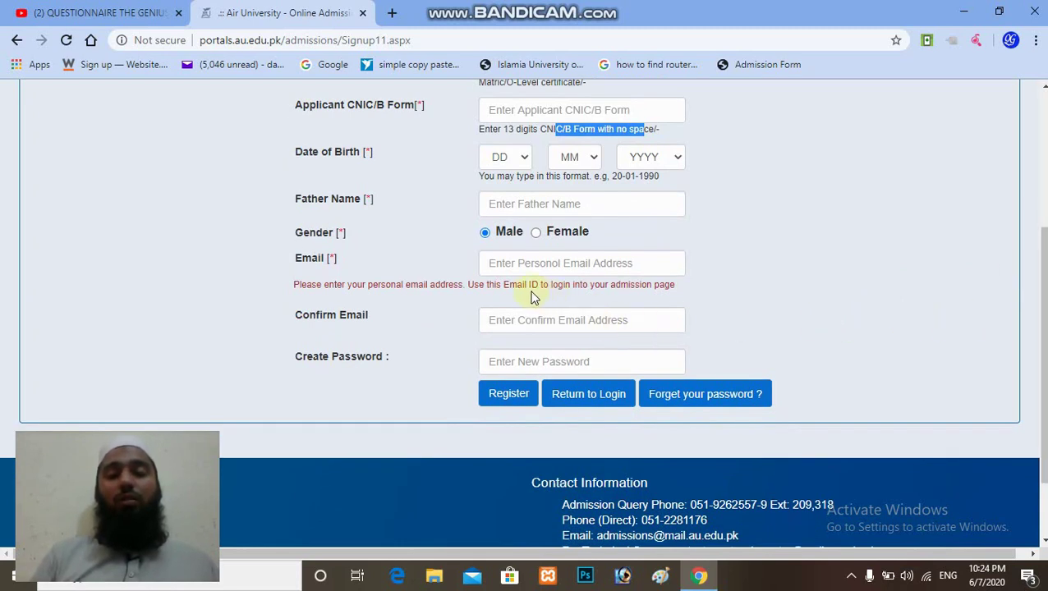
pyautogui.moveTo(501, 284); pyautogui.dragTo(681, 291)
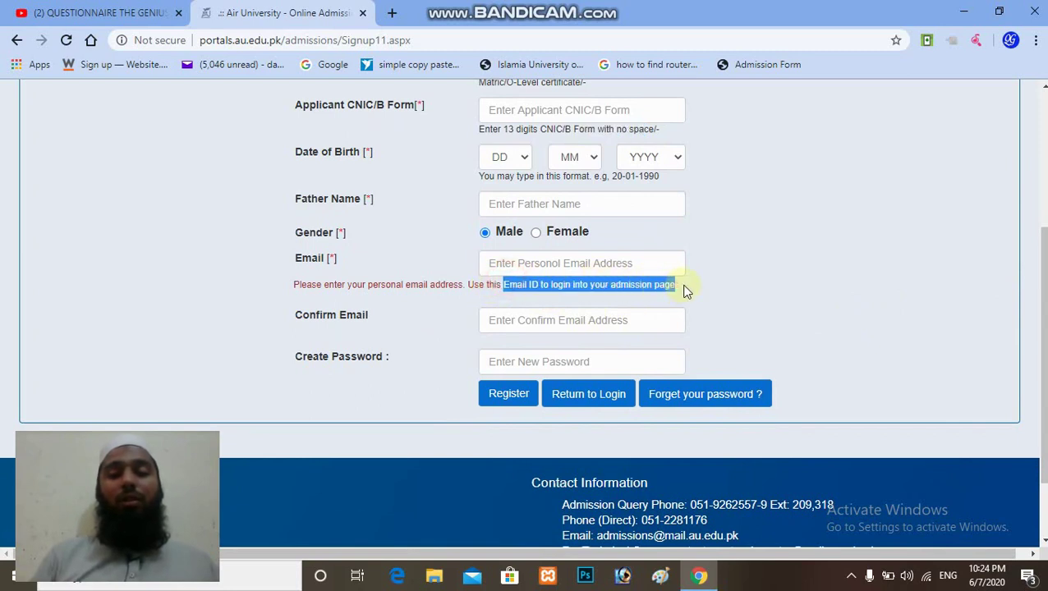
pyautogui.moveTo(379, 285); pyautogui.dragTo(538, 285)
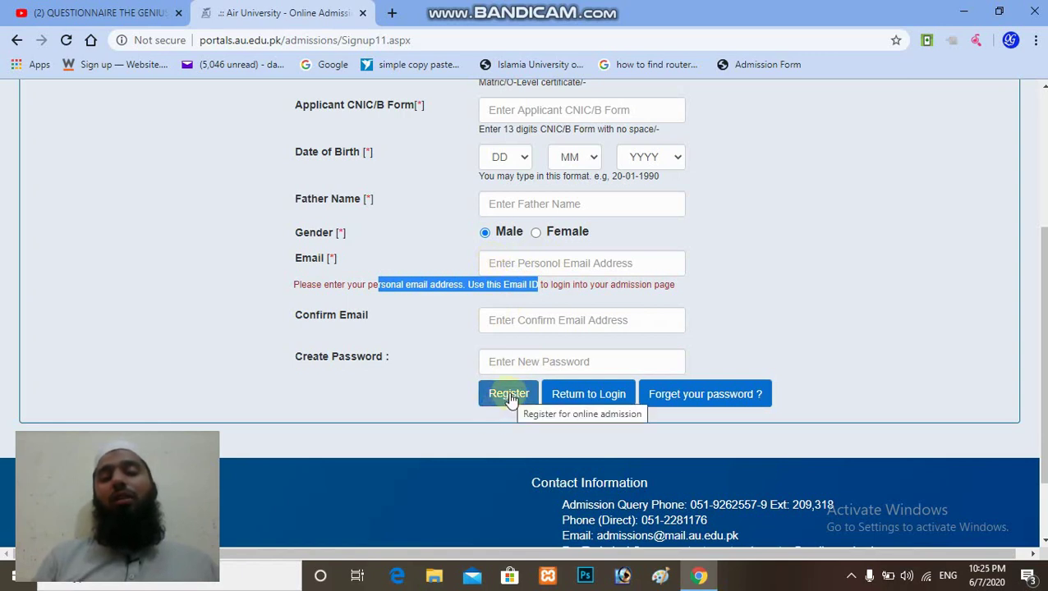
# Step: Register the account, note the success message, and return to the login page
pyautogui.click(503, 10)
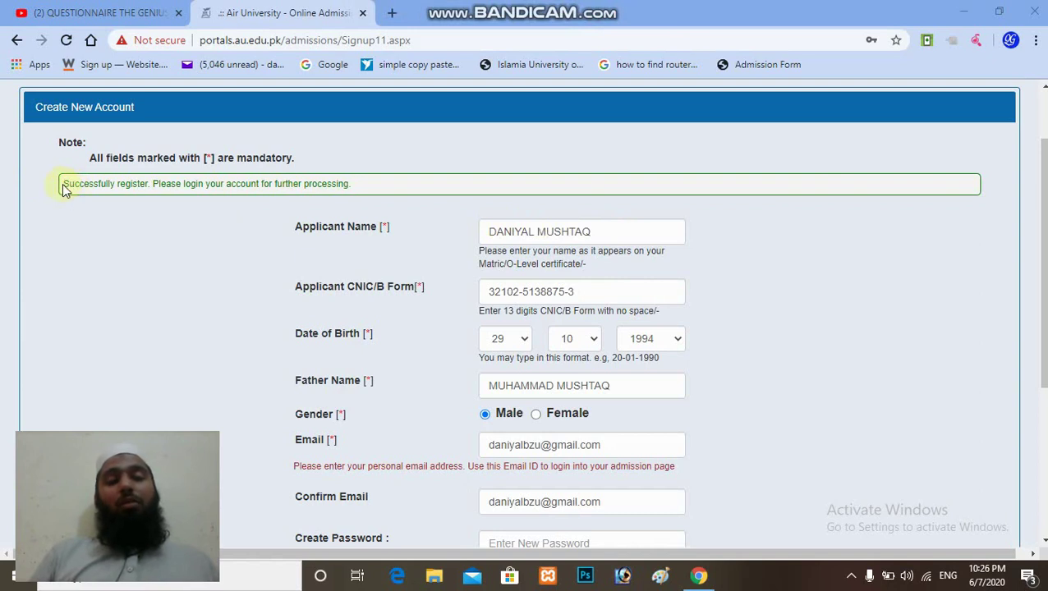
pyautogui.moveTo(66, 184); pyautogui.dragTo(353, 187)
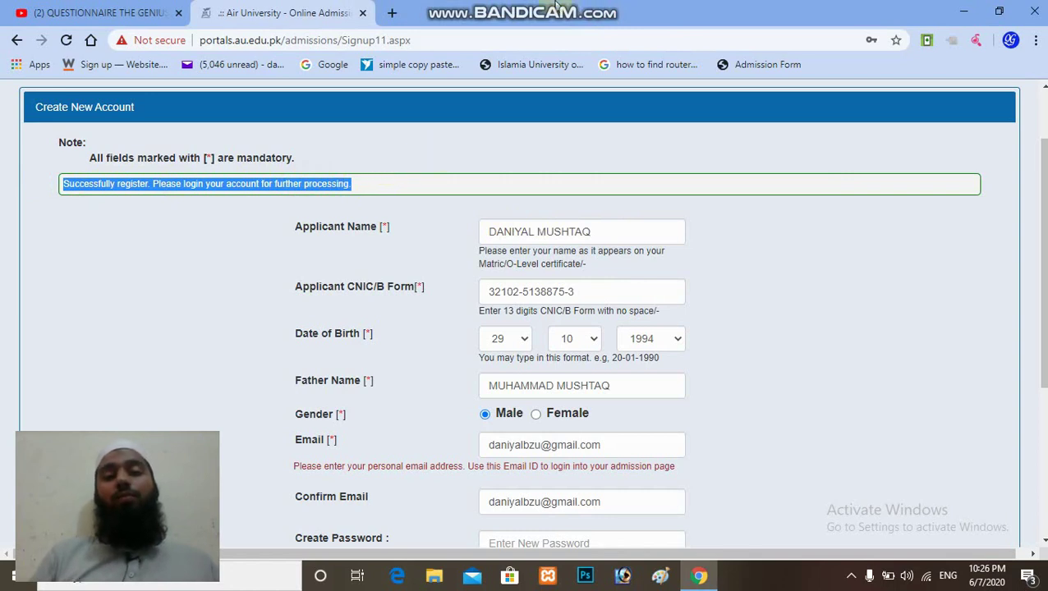
pyautogui.click(16, 39)
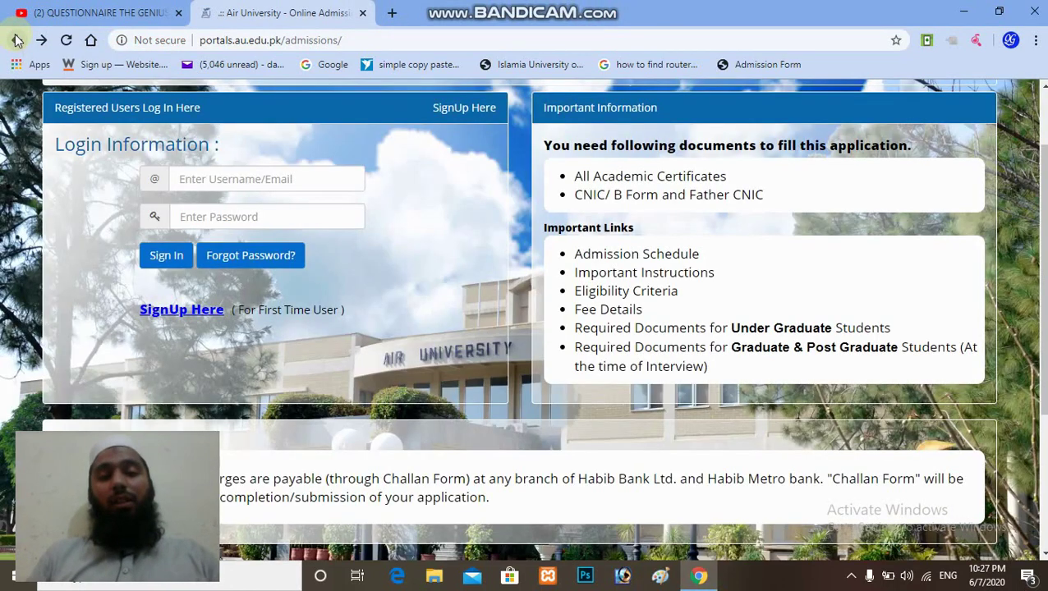
# Step: Sign in with the saved account email and password, and let Chrome save the password
pyautogui.click(197, 178)
pyautogui.write('d')
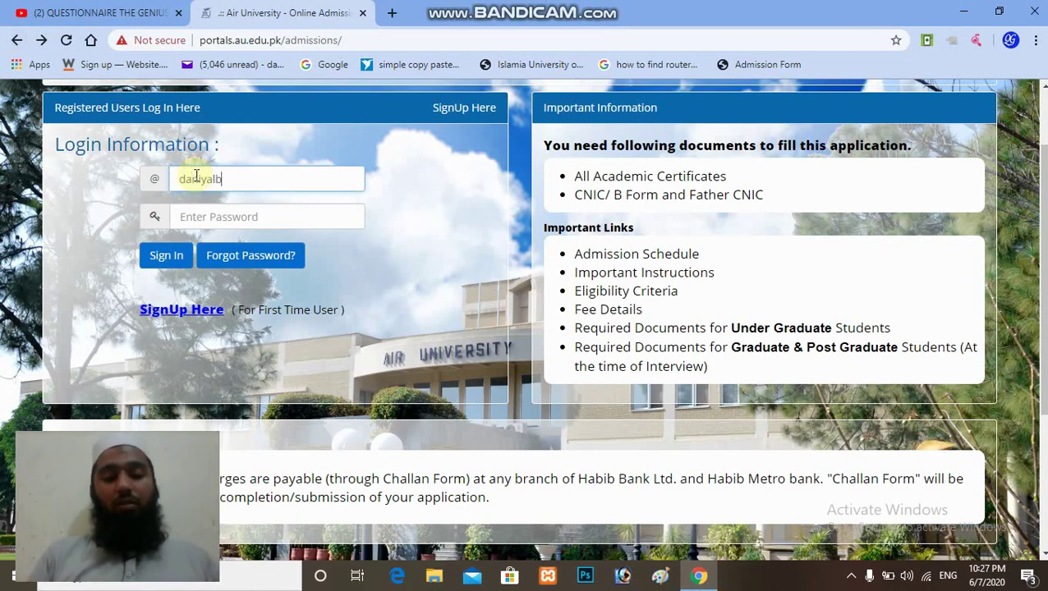
pyautogui.write('aniyalb')
pyautogui.press('Down')
pyautogui.press('Return')
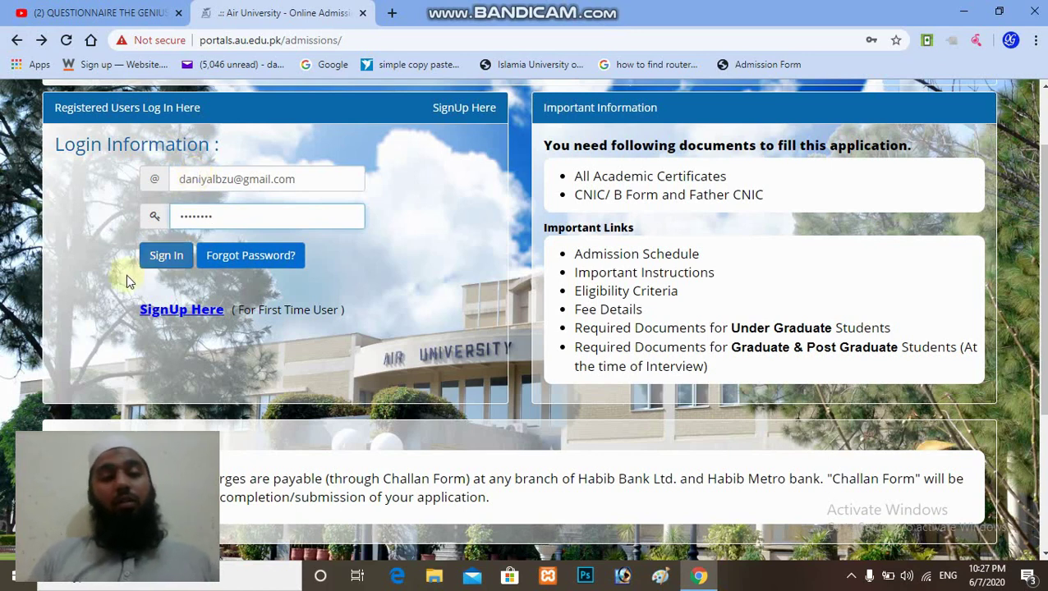
pyautogui.click(161, 261)
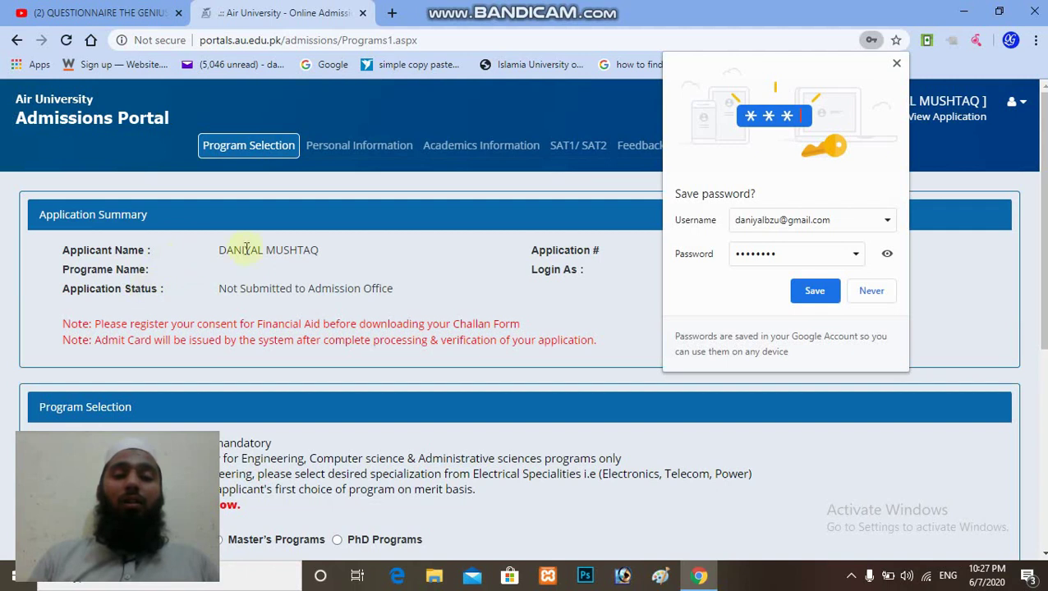
pyautogui.click(817, 292)
pyautogui.moveTo(1041, 214); pyautogui.dragTo(1042, 266)
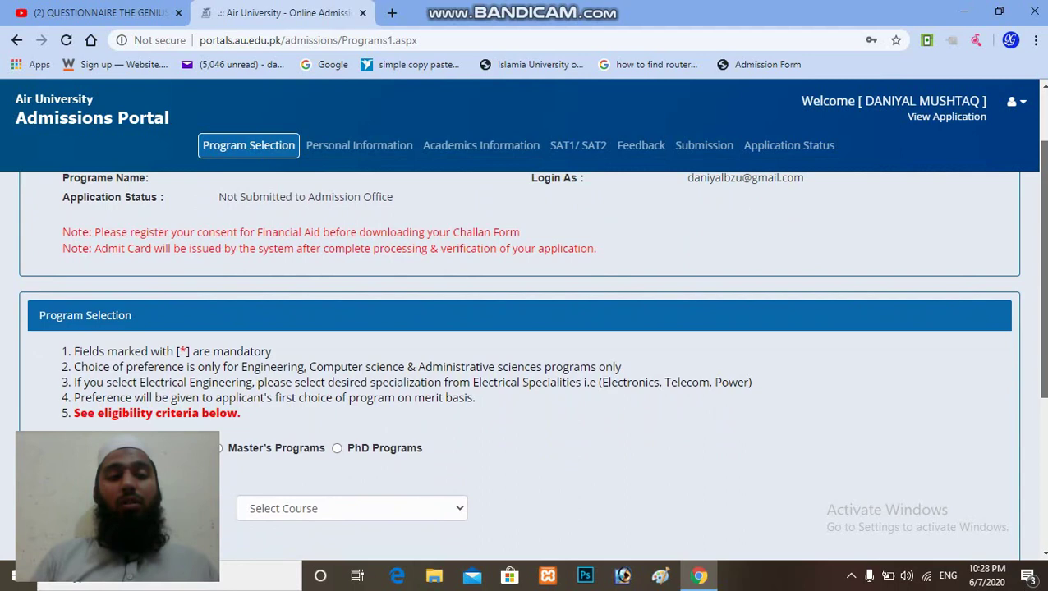
pyautogui.moveTo(1042, 266); pyautogui.dragTo(1041, 221)
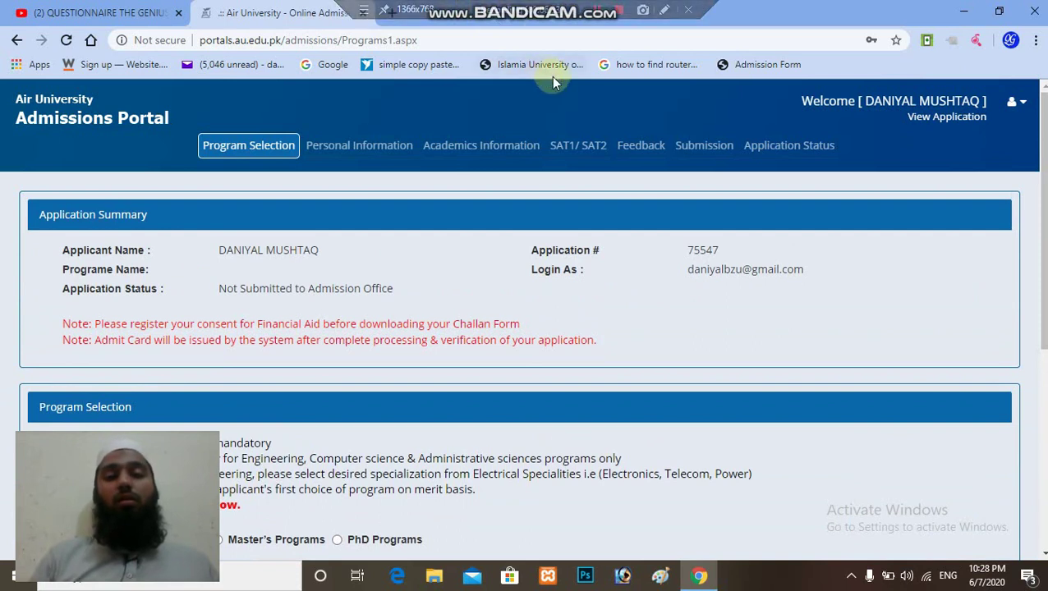
pyautogui.scroll(-2, 526, 329)
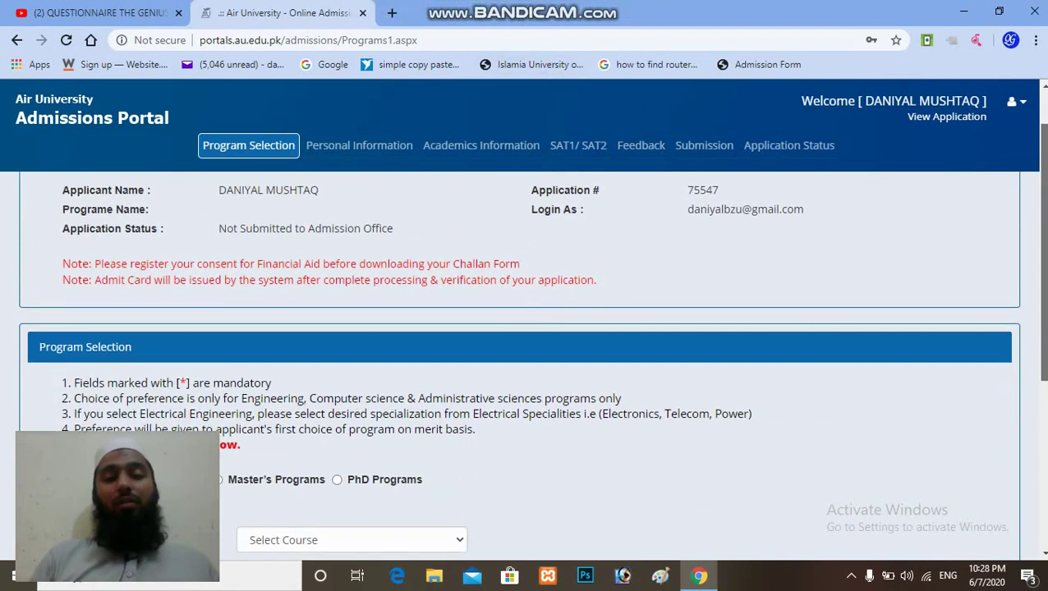
pyautogui.scroll(-2, 525, 328)
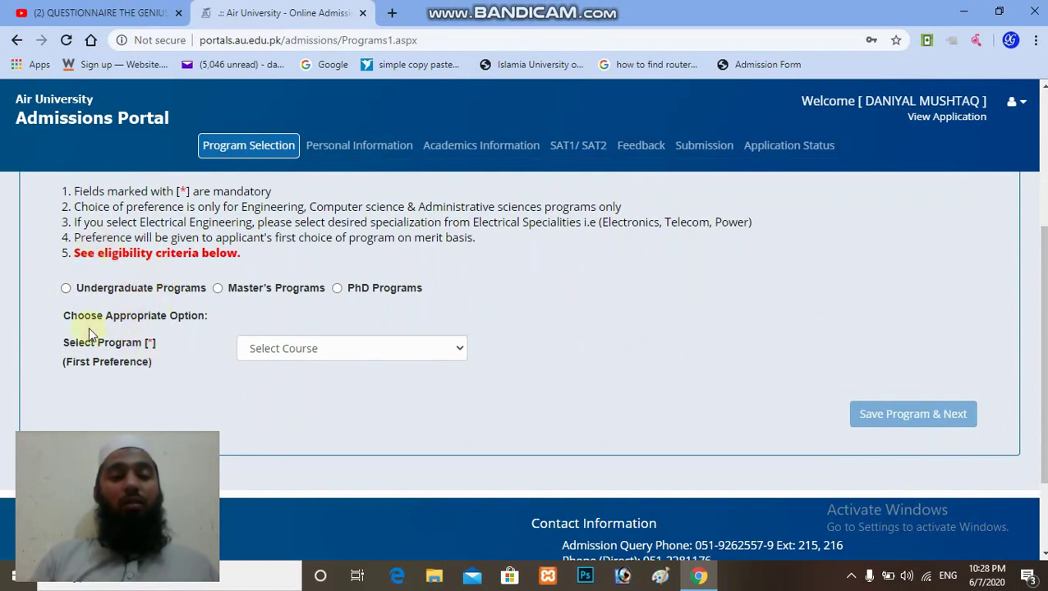
# Step: Choose Undergraduate Programs and select Bachelor of Electrical Engineering (Telecom) as the course
pyautogui.click(66, 289)
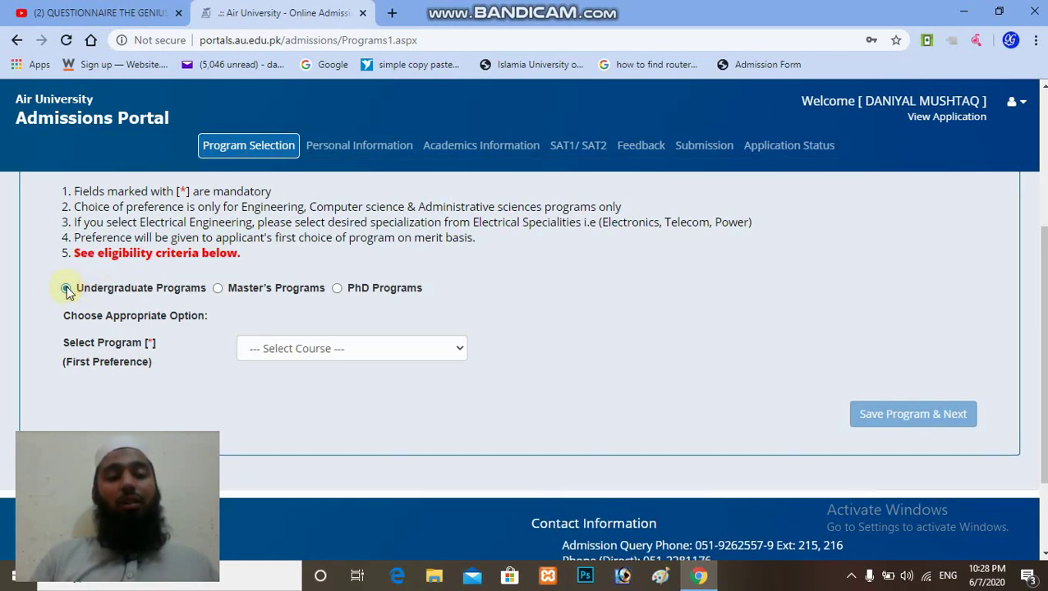
pyautogui.click(217, 289)
pyautogui.click(66, 288)
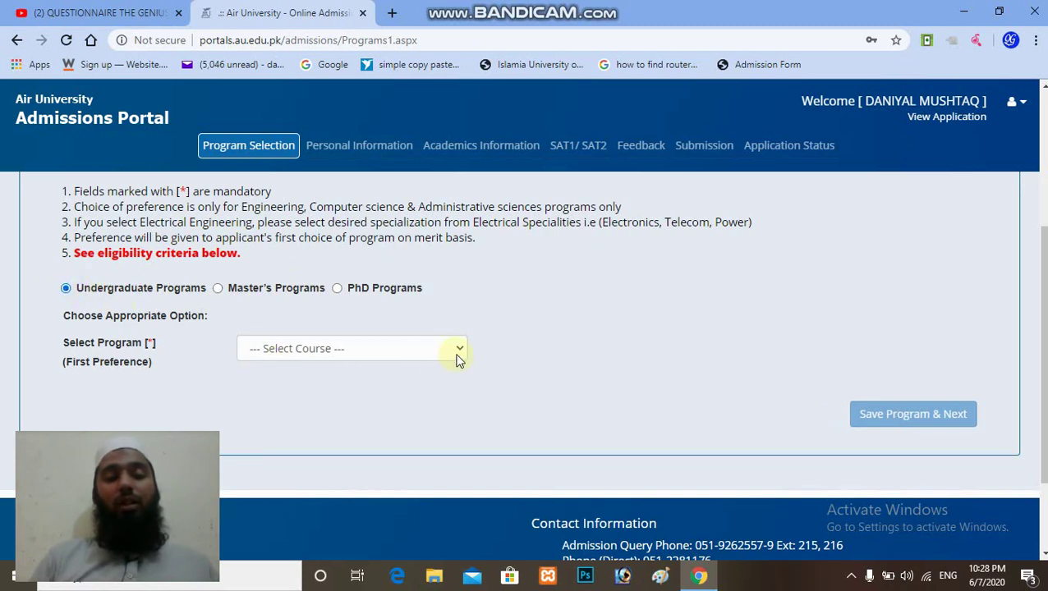
pyautogui.click(458, 362)
pyautogui.scroll(-1, 427, 214)
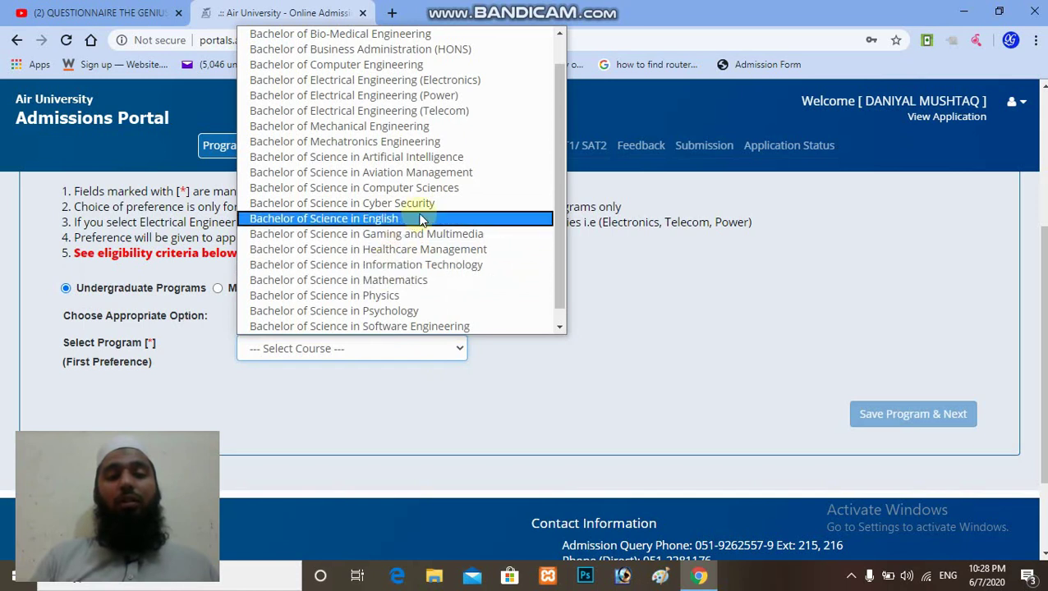
pyautogui.click(441, 111)
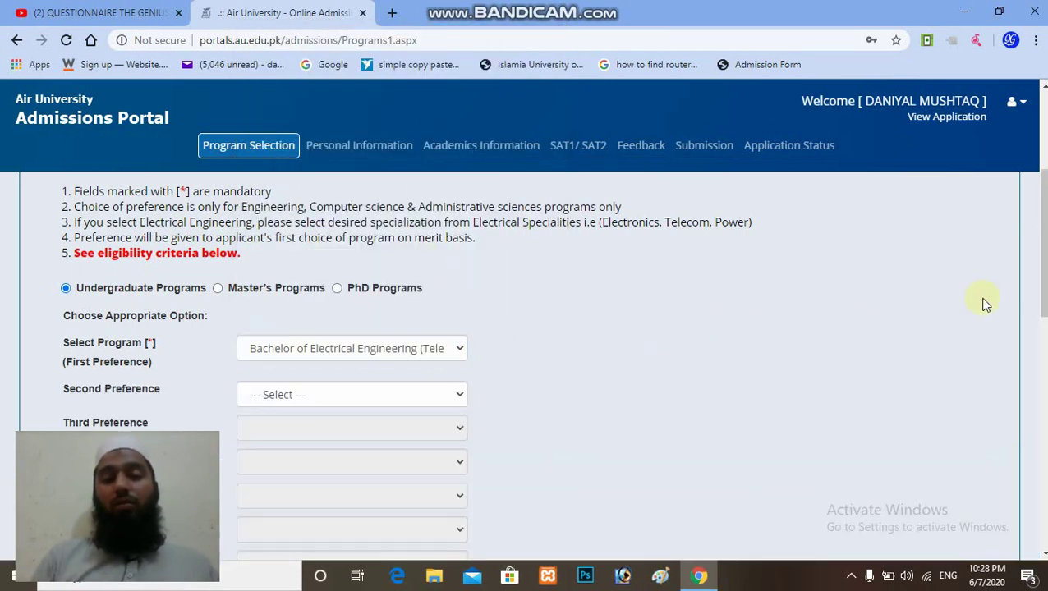
# Step: Read the eligibility criteria, tick the acknowledgement box, and save the program
pyautogui.moveTo(1042, 247); pyautogui.dragTo(1041, 279)
pyautogui.scroll(1, 534, 366)
pyautogui.scroll(-1, 534, 366)
pyautogui.scroll(1, 534, 366)
pyautogui.scroll(-1, 534, 366)
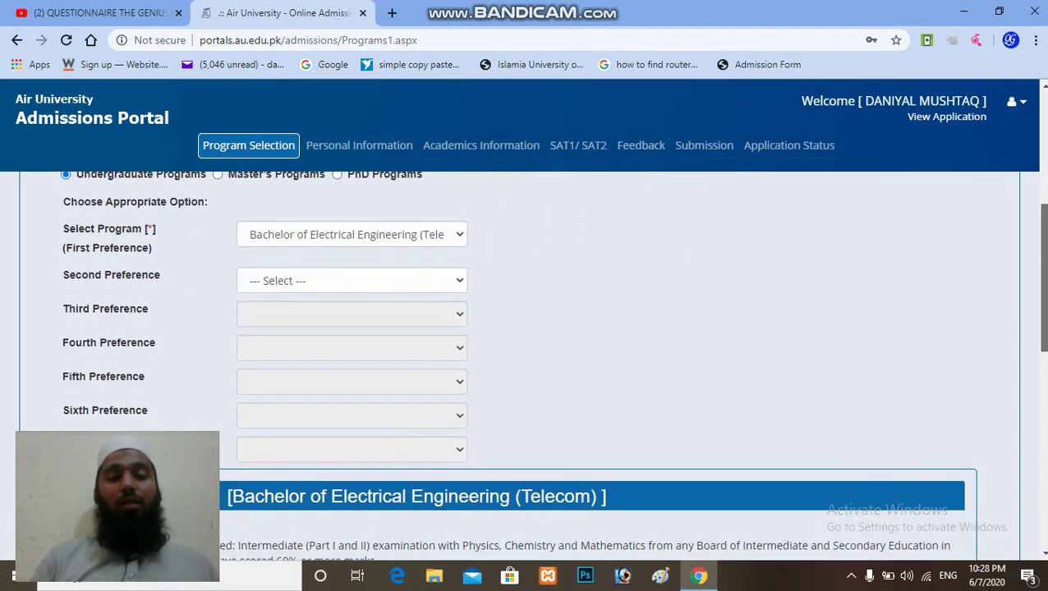
pyautogui.scroll(-1, 534, 365)
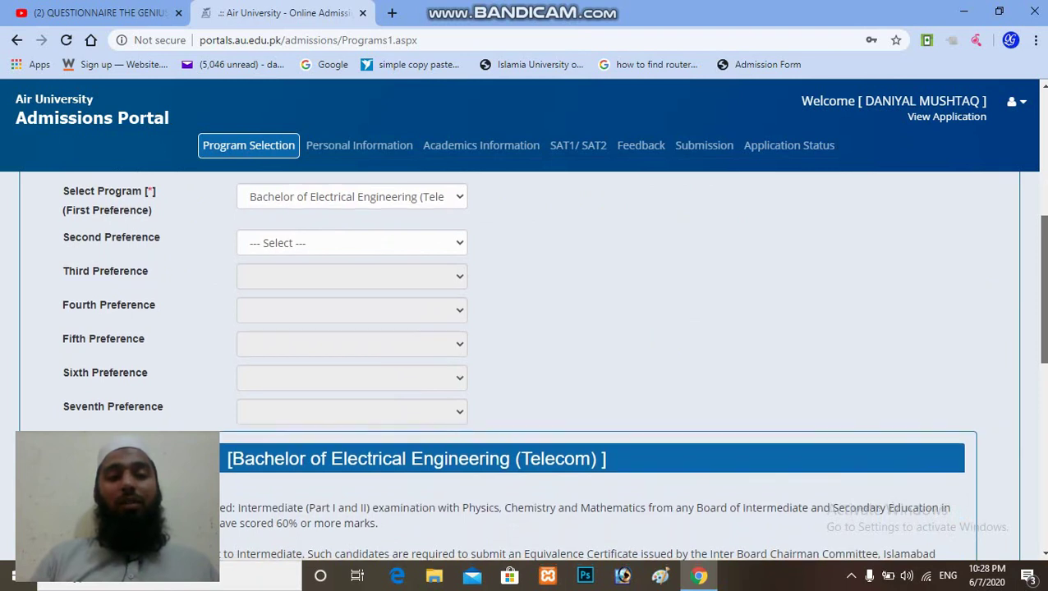
pyautogui.scroll(-1, 534, 365)
pyautogui.scroll(-2, 534, 366)
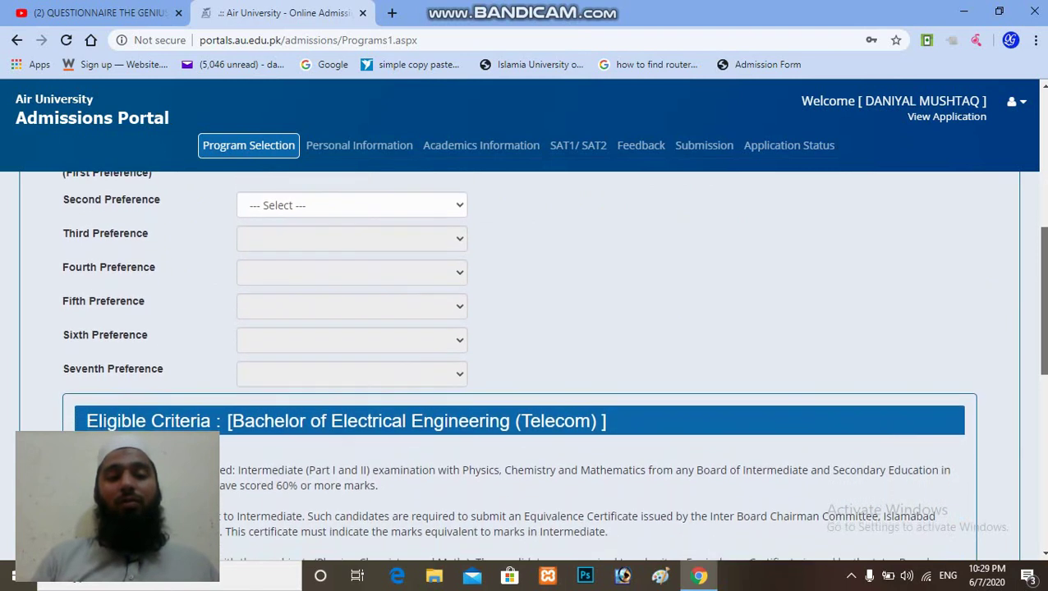
pyautogui.scroll(-3, 534, 366)
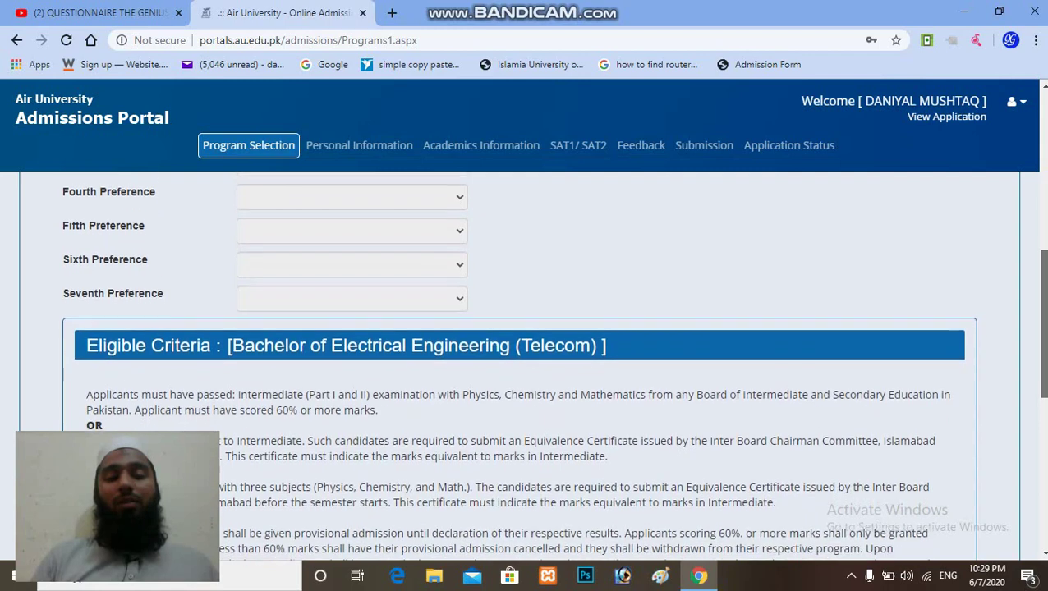
pyautogui.scroll(-2, 534, 365)
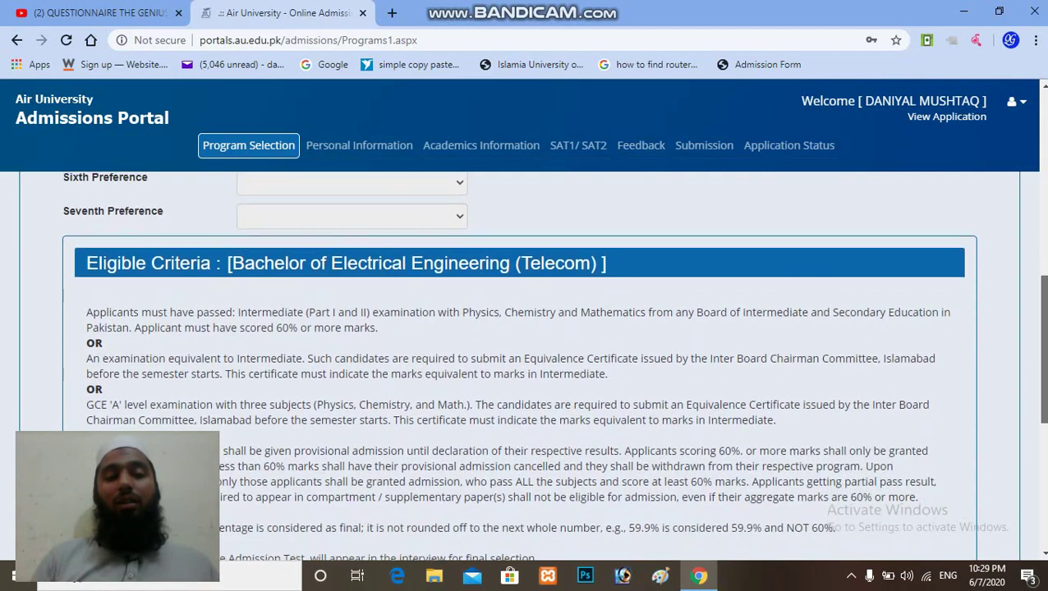
pyautogui.scroll(-3, 534, 366)
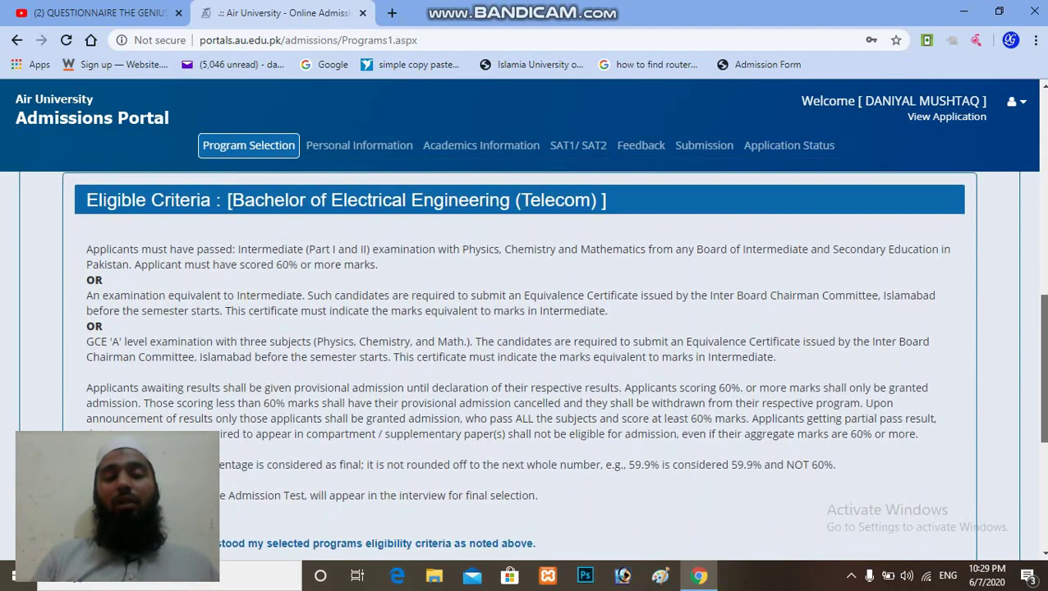
pyautogui.scroll(-2, 534, 365)
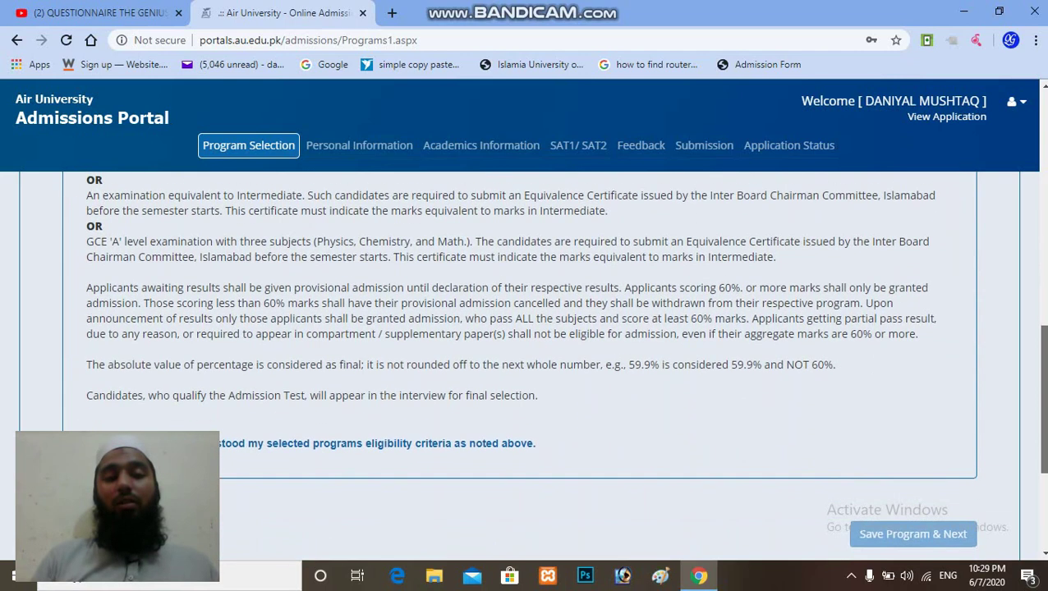
pyautogui.scroll(-2, 510, 497)
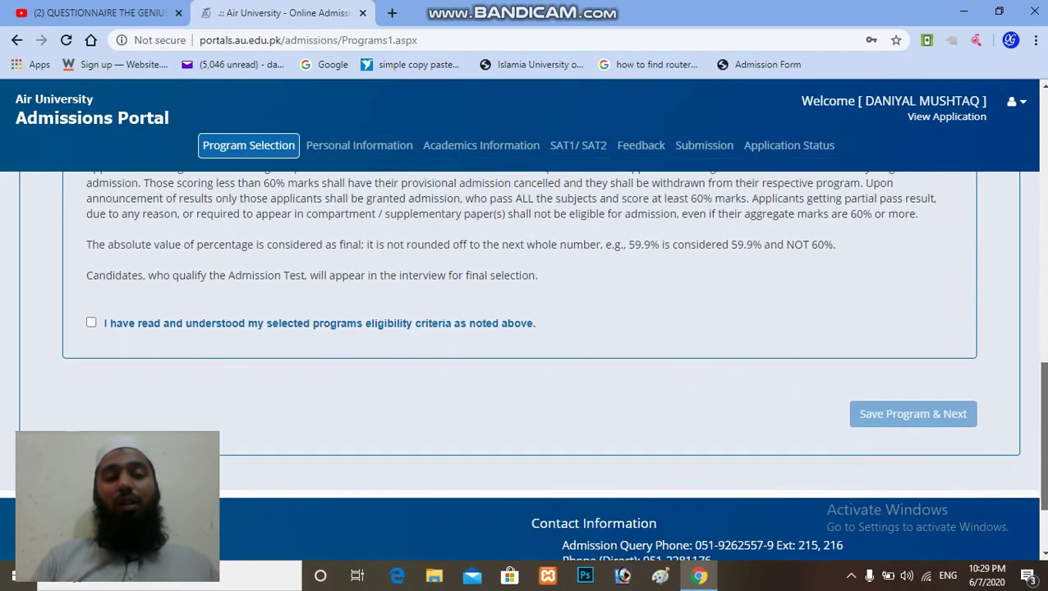
pyautogui.click(91, 324)
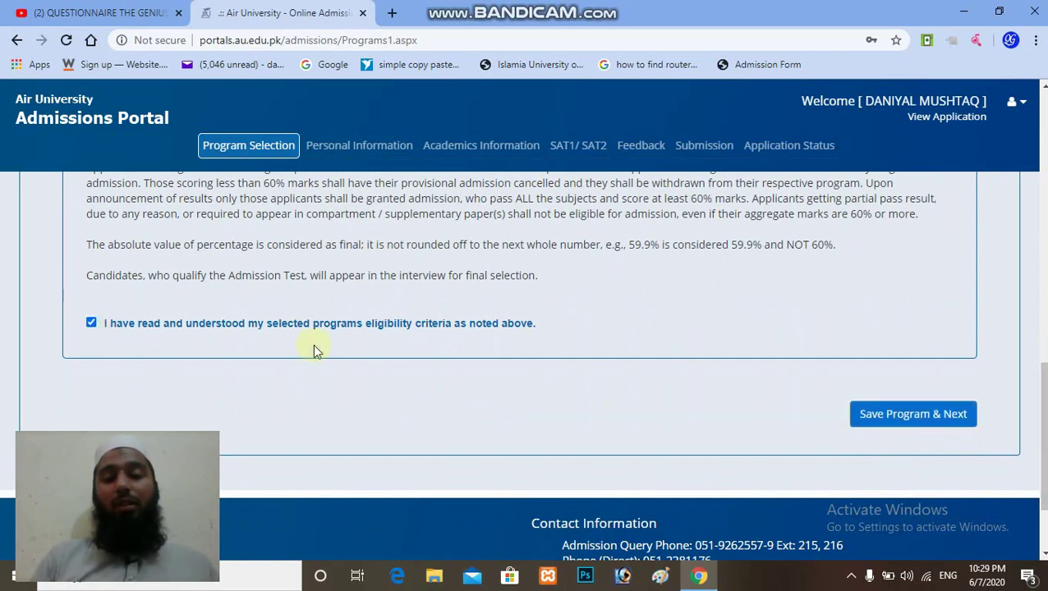
pyautogui.click(895, 415)
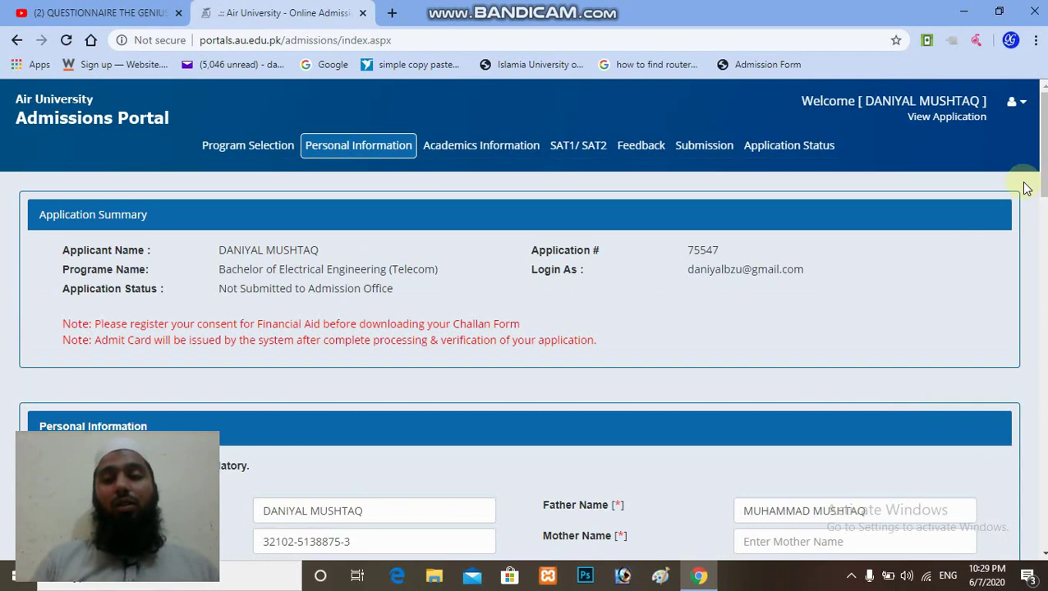
pyautogui.scroll(-2, 1022, 188)
pyautogui.scroll(-2, 532, 341)
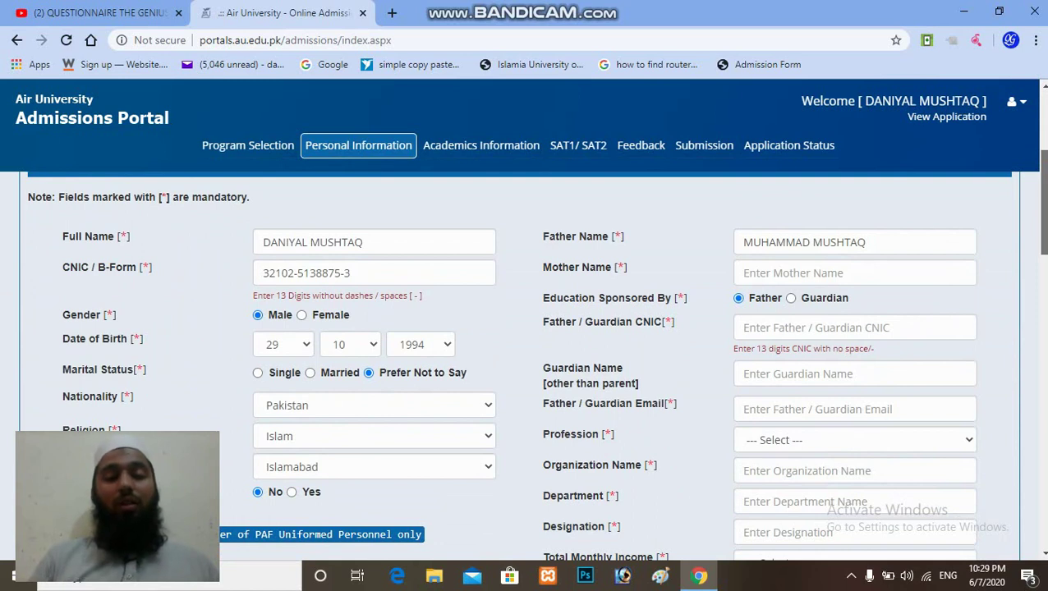
pyautogui.scroll(-2, 531, 361)
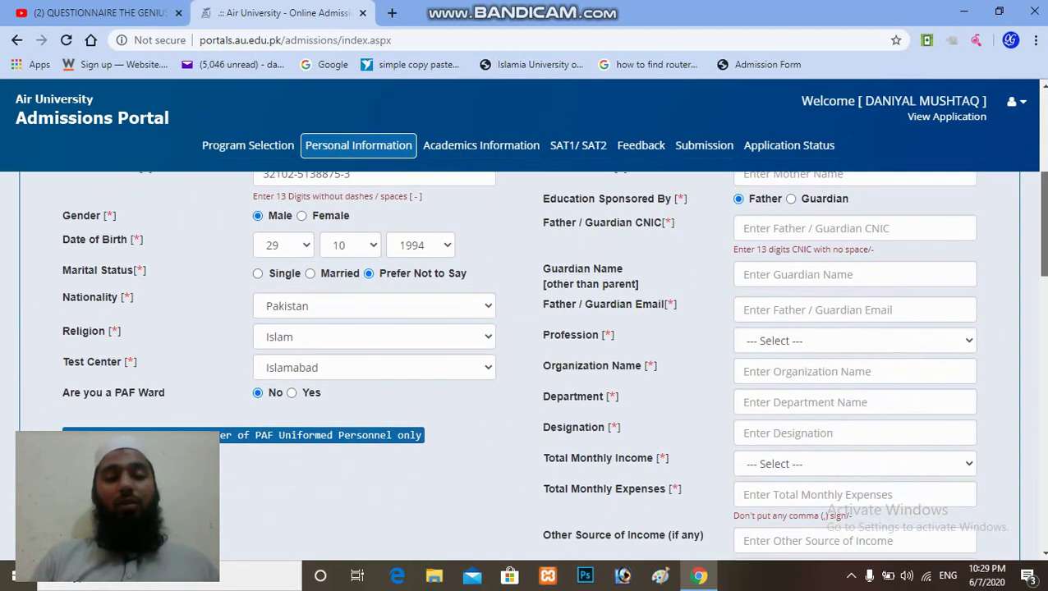
pyautogui.scroll(-1, 532, 361)
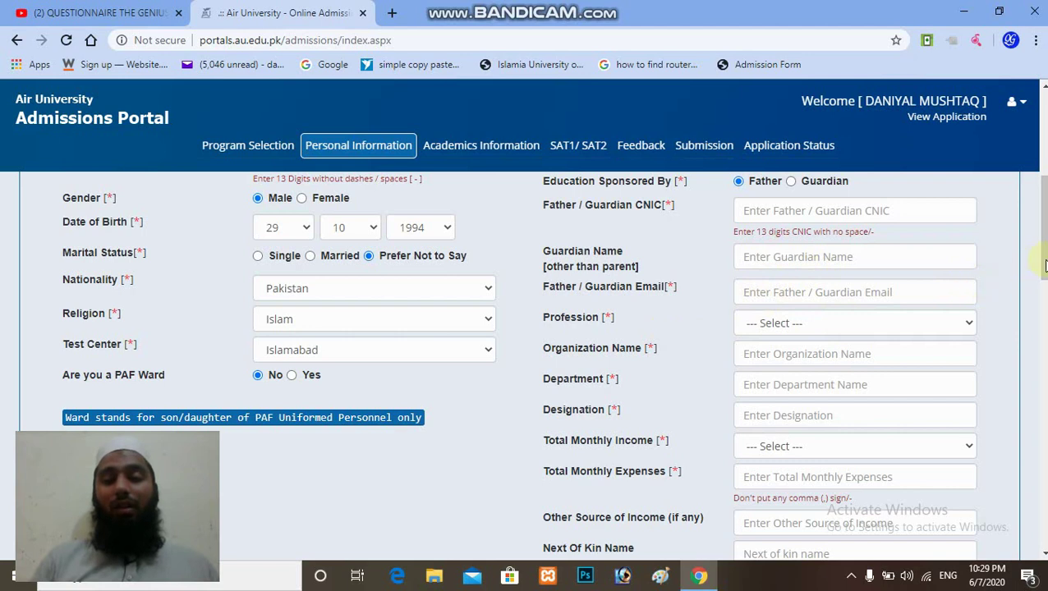
pyautogui.scroll(-1, 554, 364)
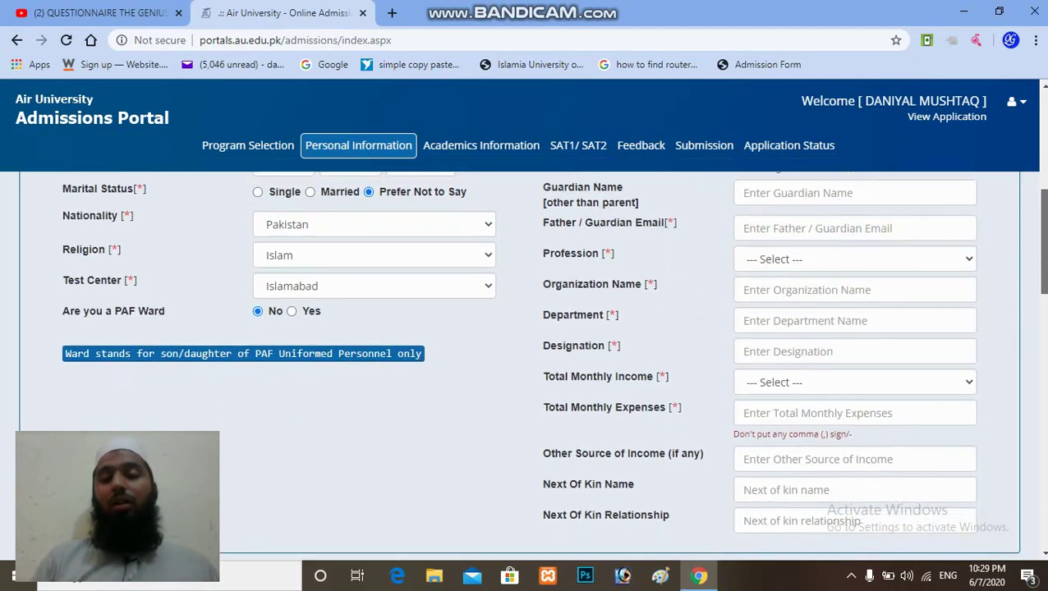
pyautogui.scroll(-1, 553, 365)
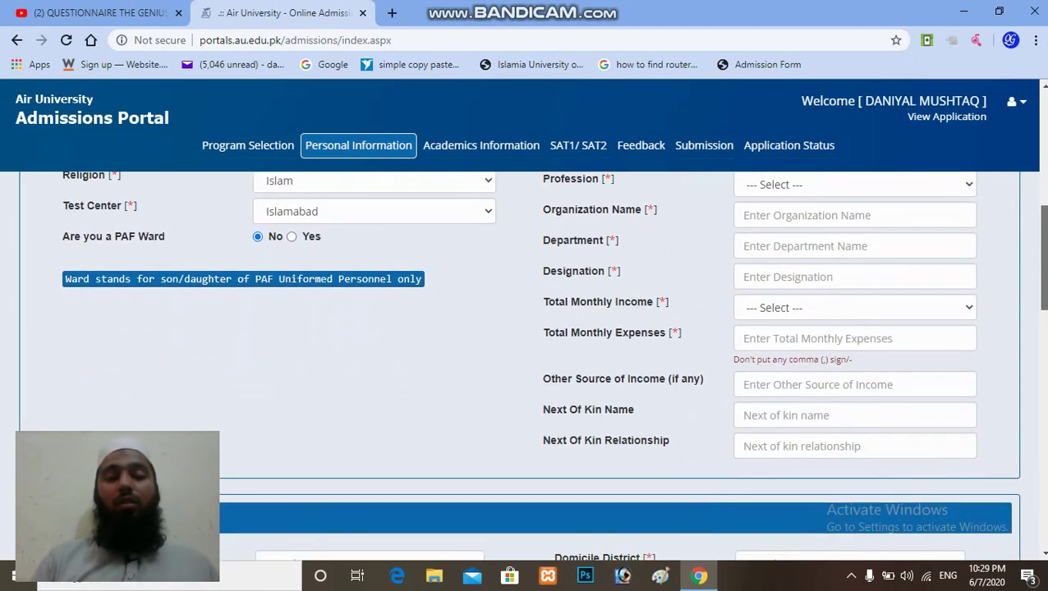
# Step: Review the Upload Picture, Employee/Student and Medical Information sections and select the Allergies field
pyautogui.scroll(-2, 553, 364)
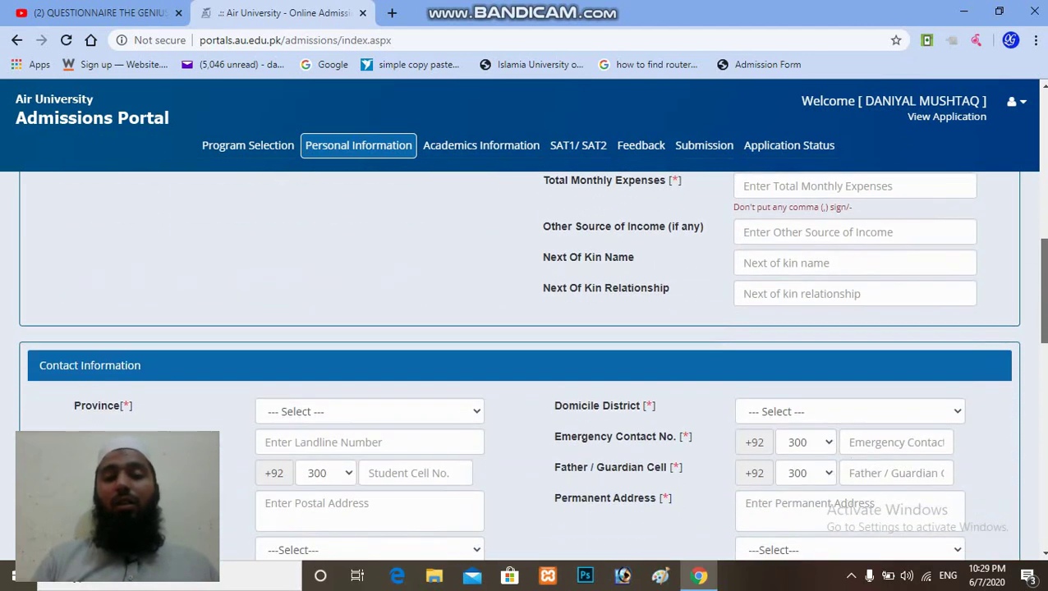
pyautogui.scroll(1, 553, 365)
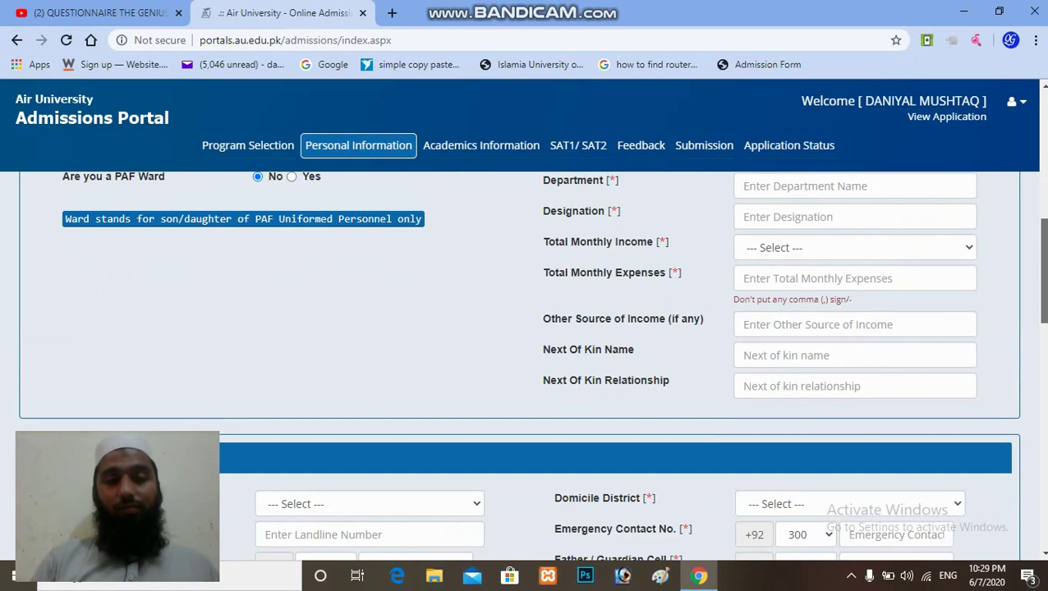
pyautogui.scroll(-3, 554, 364)
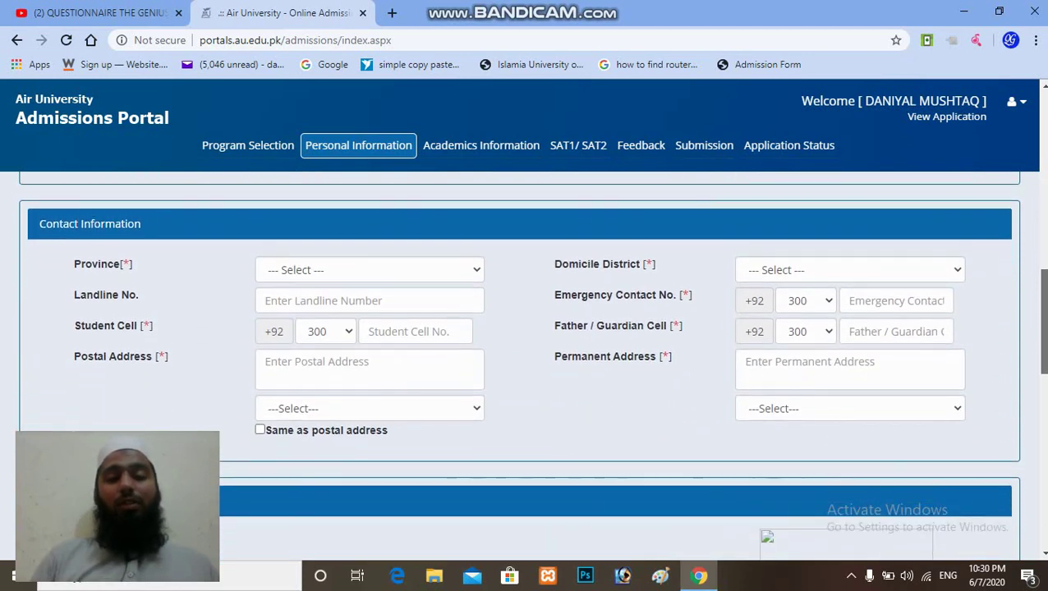
pyautogui.scroll(-1, 553, 364)
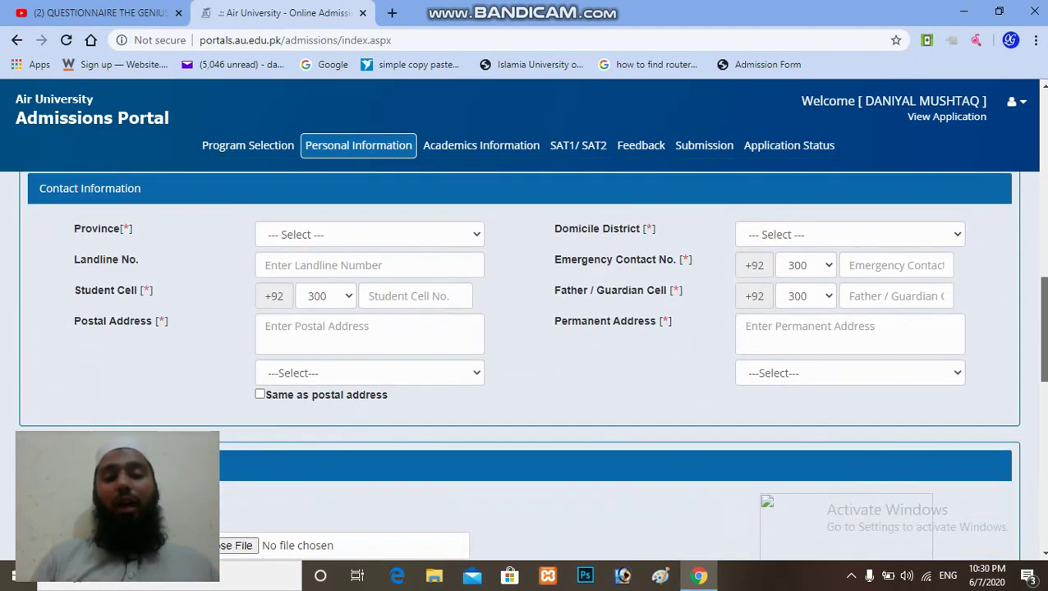
pyautogui.scroll(-1, 519, 364)
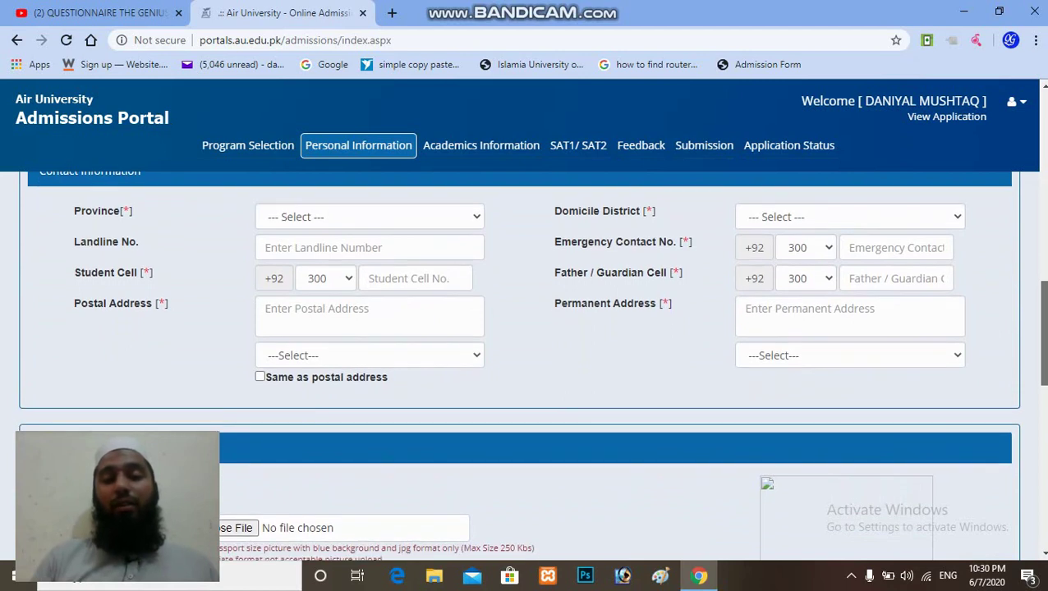
pyautogui.scroll(-1, 519, 365)
pyautogui.scroll(-1, 518, 365)
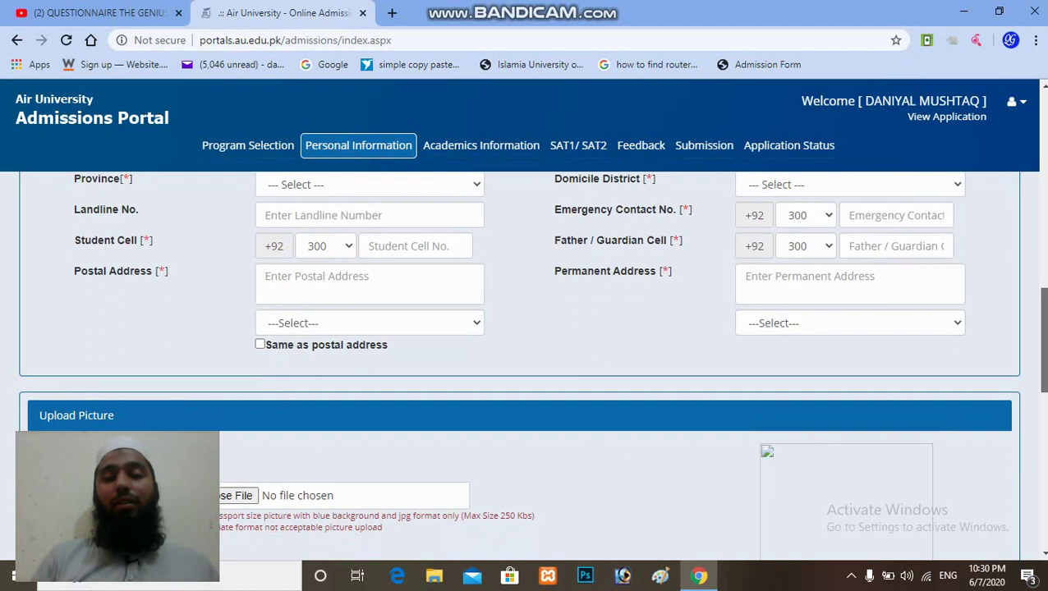
pyautogui.scroll(-1, 519, 364)
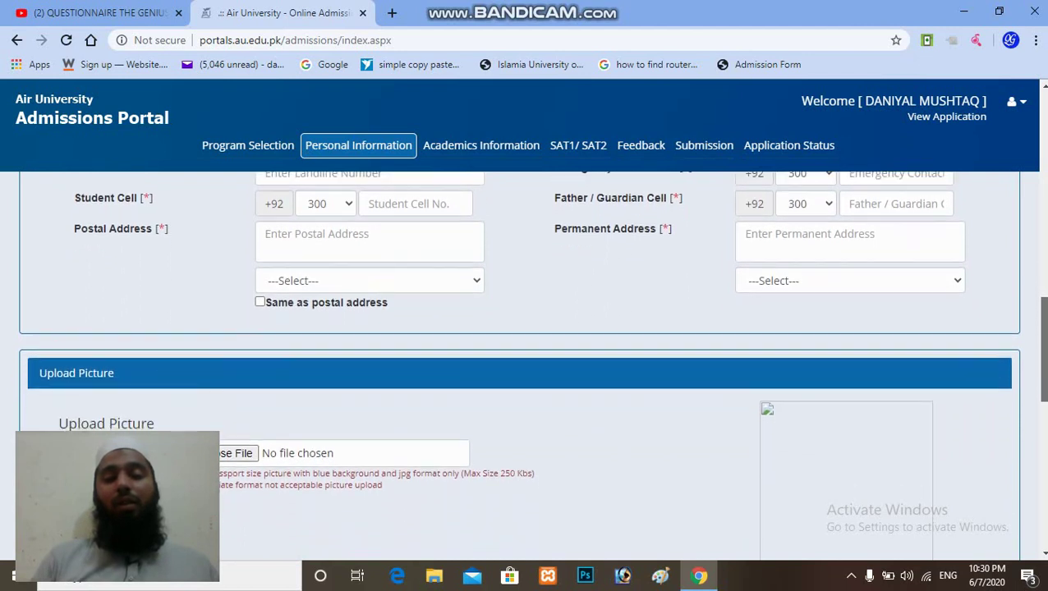
pyautogui.scroll(-1, 519, 365)
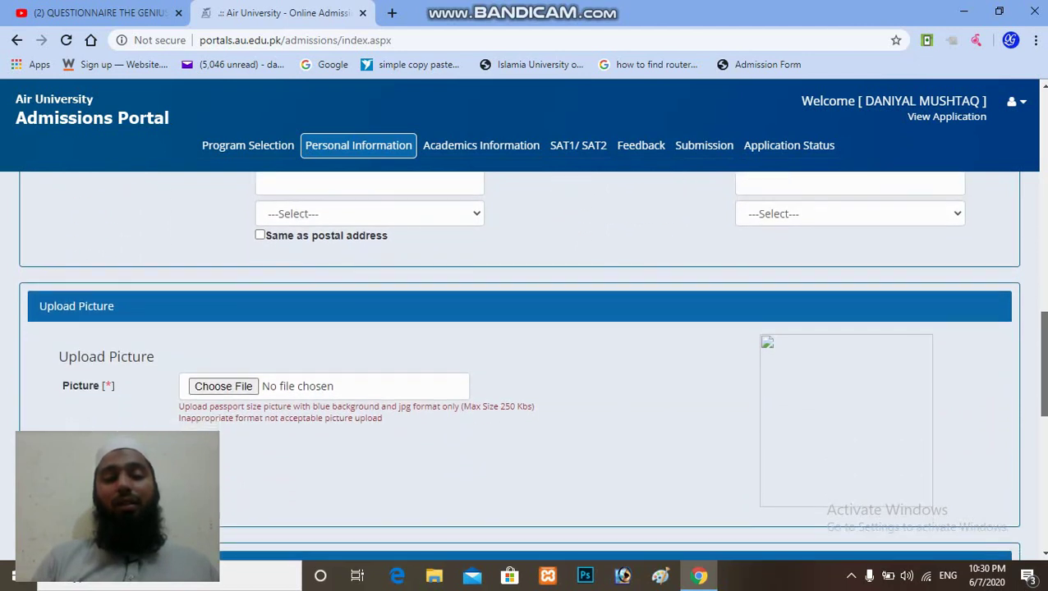
pyautogui.scroll(-1, 518, 365)
pyautogui.scroll(-2, 519, 365)
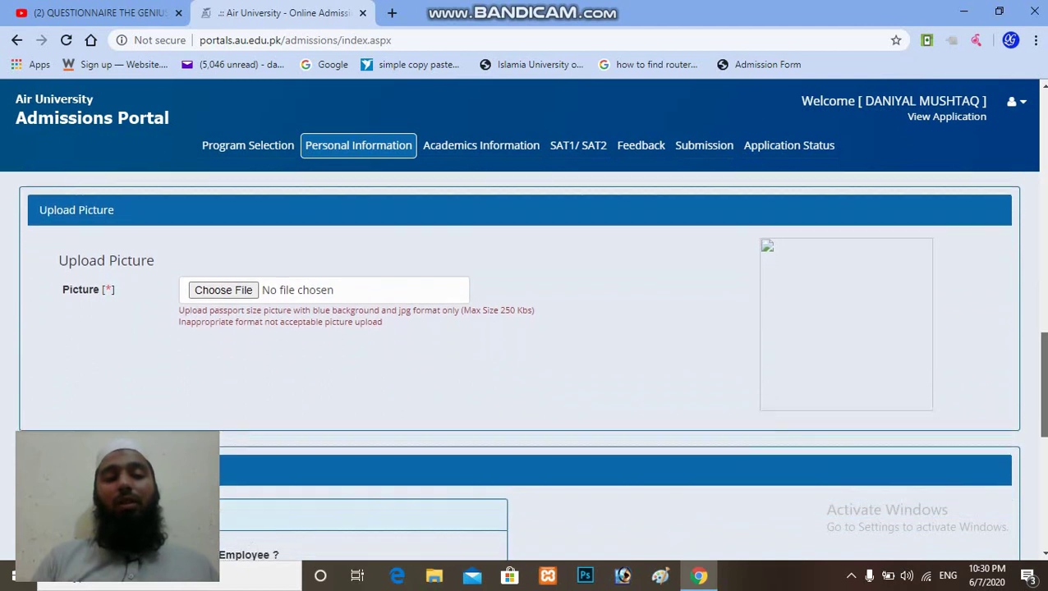
pyautogui.scroll(-2, 518, 365)
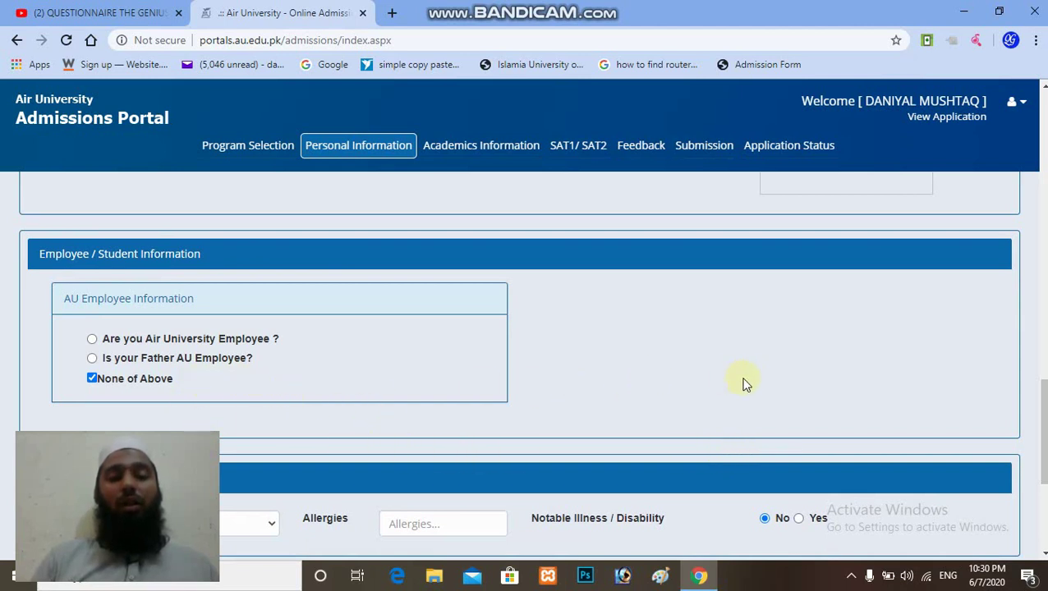
pyautogui.scroll(-3, 1044, 370)
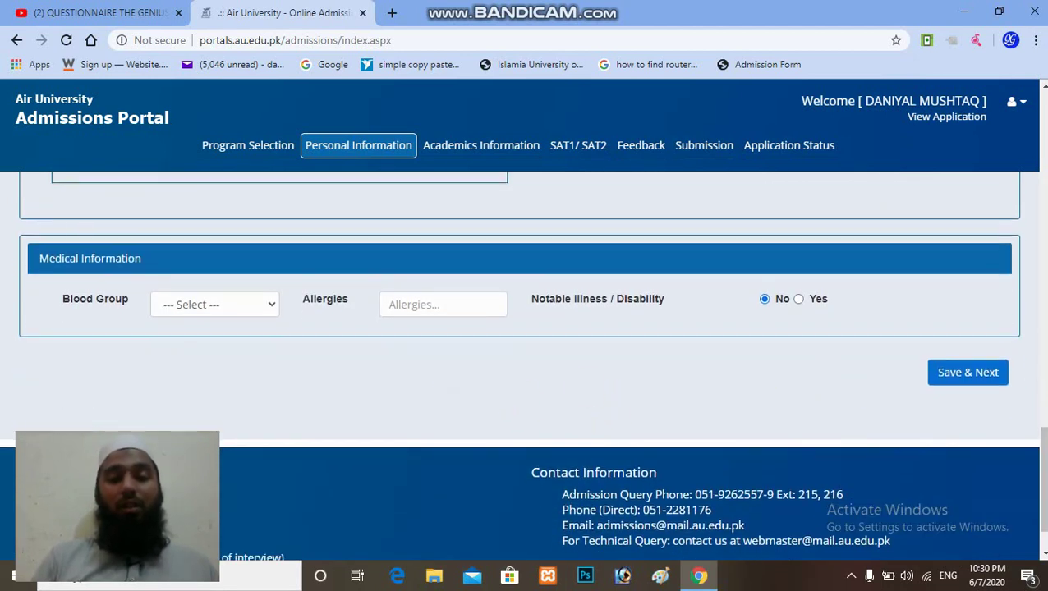
pyautogui.moveTo(1042, 441)
pyautogui.mouseDown()
pyautogui.moveTo(1037, 351)
pyautogui.moveTo(1040, 456)
pyautogui.mouseUp()
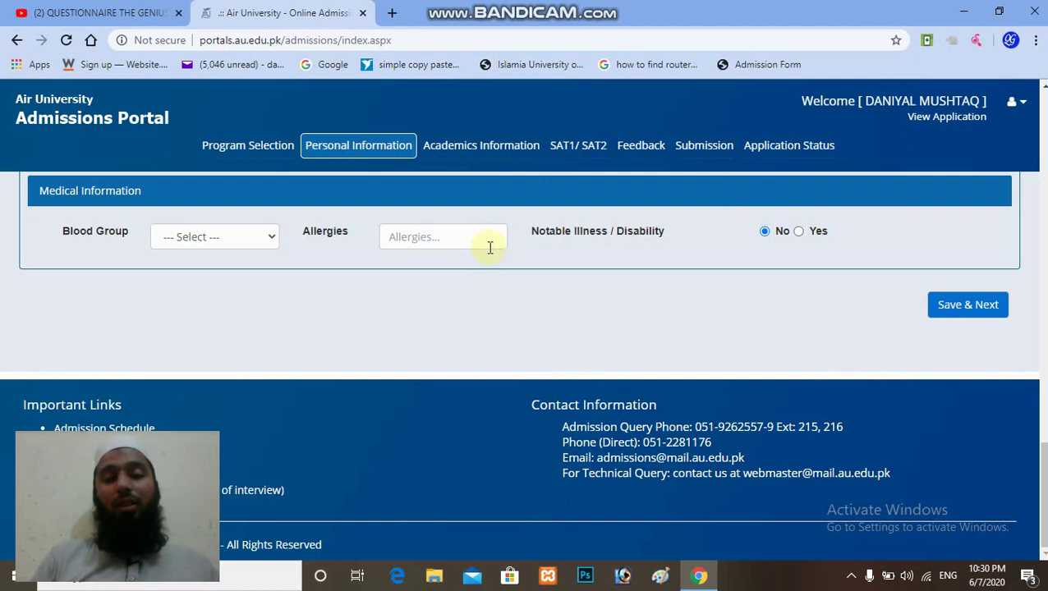
pyautogui.click(443, 239)
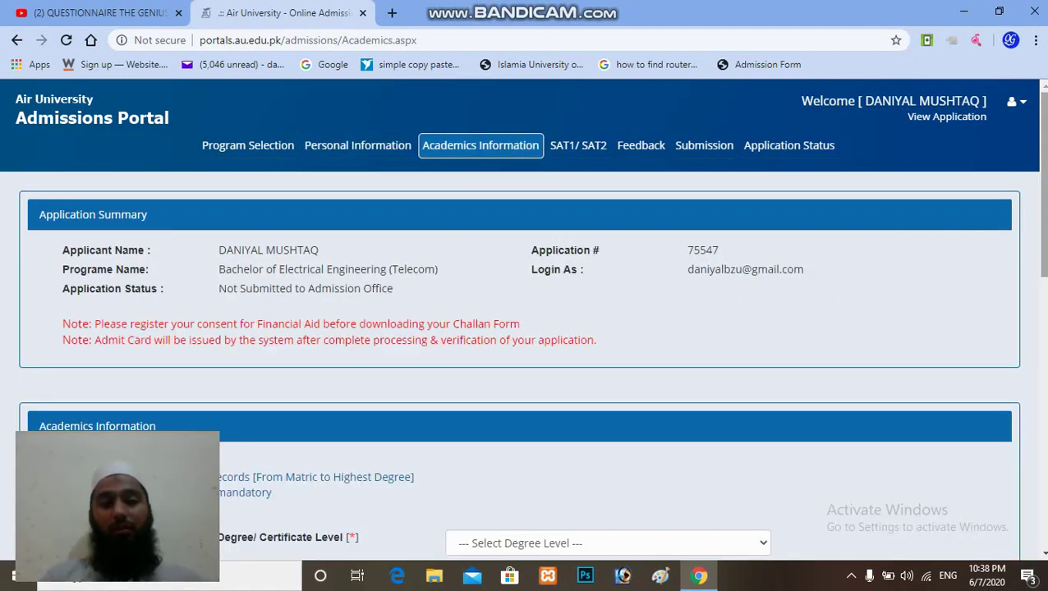
# Step: Review the Dera Gazi Khan Board Matriculation (900/1100, 2018) and Intermediate (990/1100, 2020) records
pyautogui.scroll(-1, 531, 326)
pyautogui.scroll(-1, 532, 326)
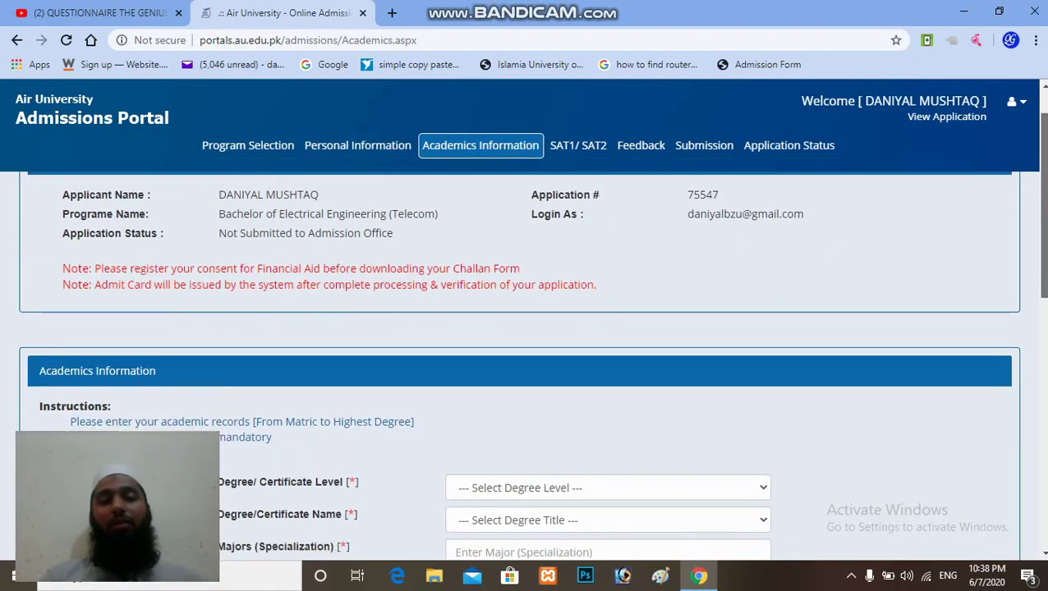
pyautogui.scroll(-2, 531, 326)
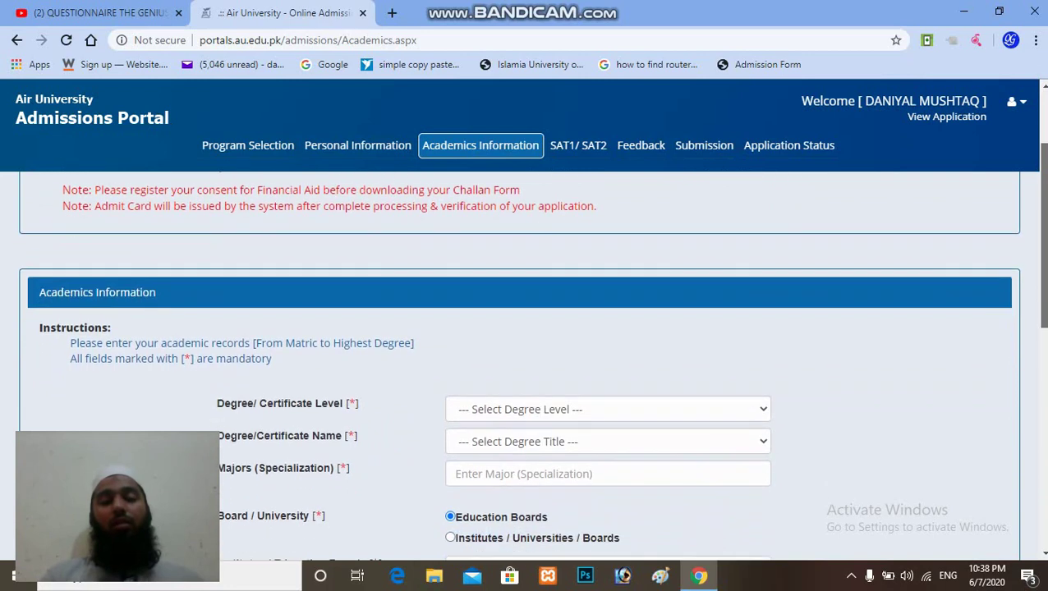
pyautogui.scroll(-1, 531, 326)
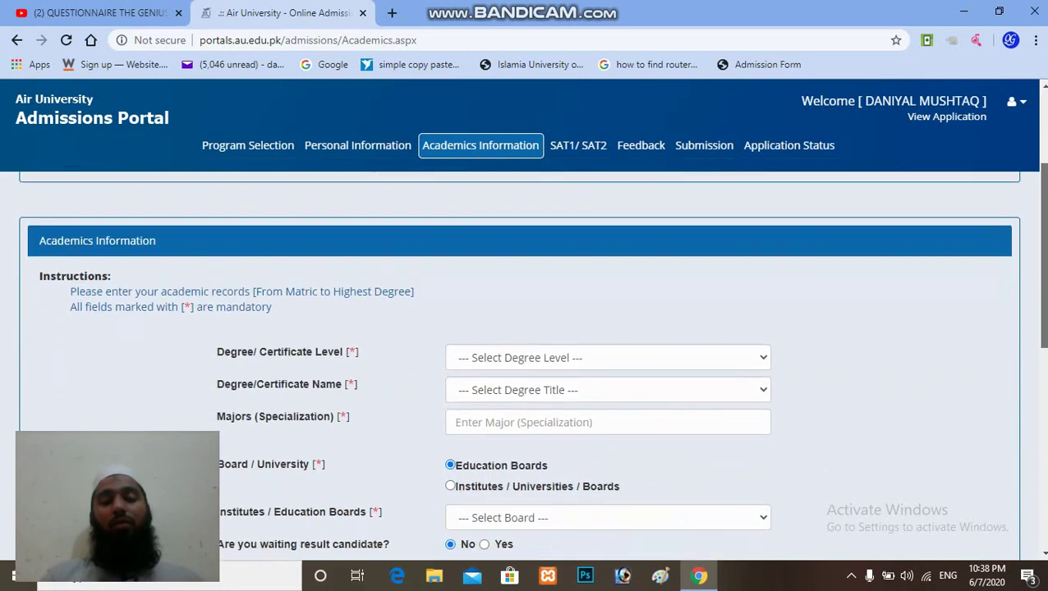
pyautogui.scroll(-1, 532, 326)
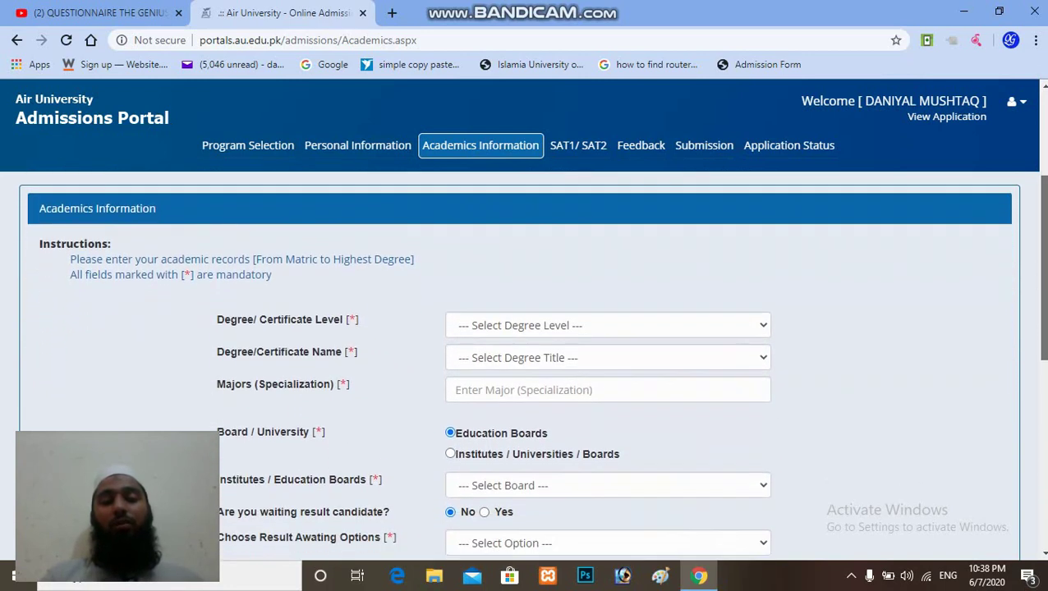
pyautogui.scroll(-1, 531, 326)
pyautogui.scroll(-2, 531, 326)
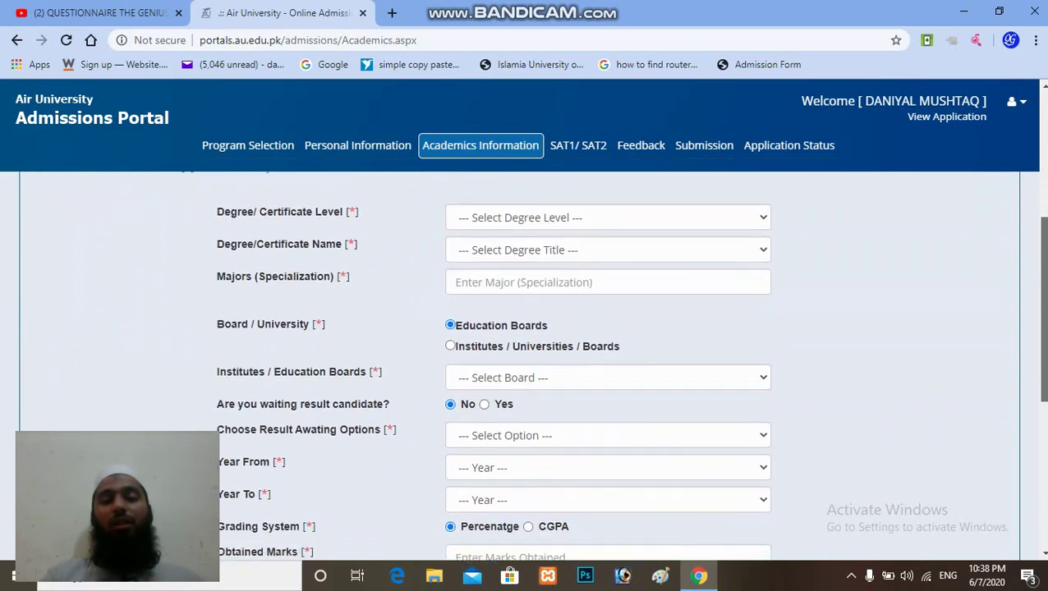
pyautogui.scroll(-1, 531, 326)
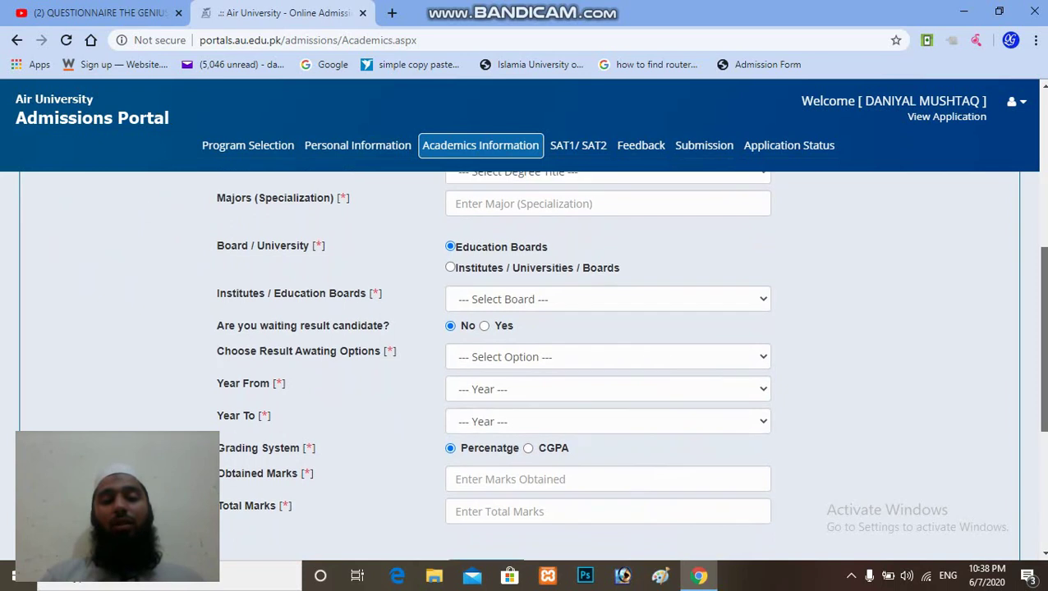
pyautogui.scroll(-1, 532, 326)
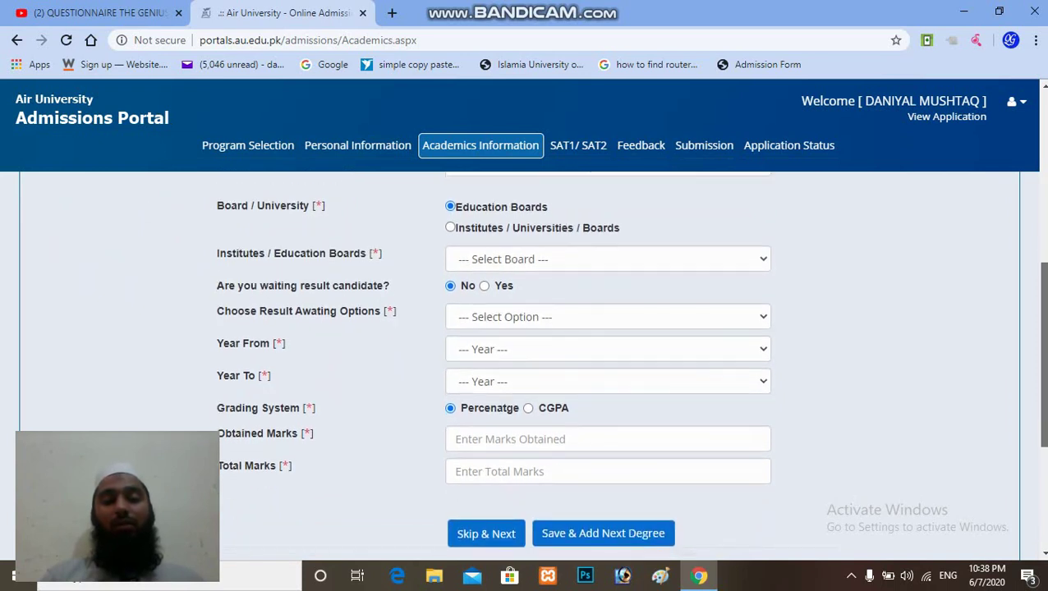
pyautogui.scroll(-1, 532, 326)
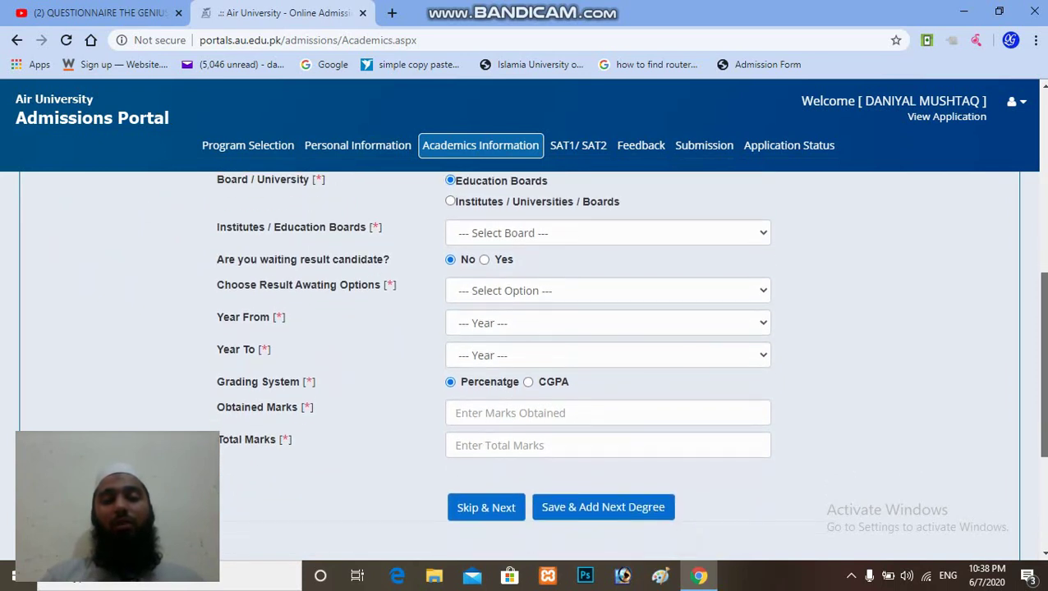
pyautogui.scroll(-1, 532, 326)
pyautogui.scroll(-1, 608, 361)
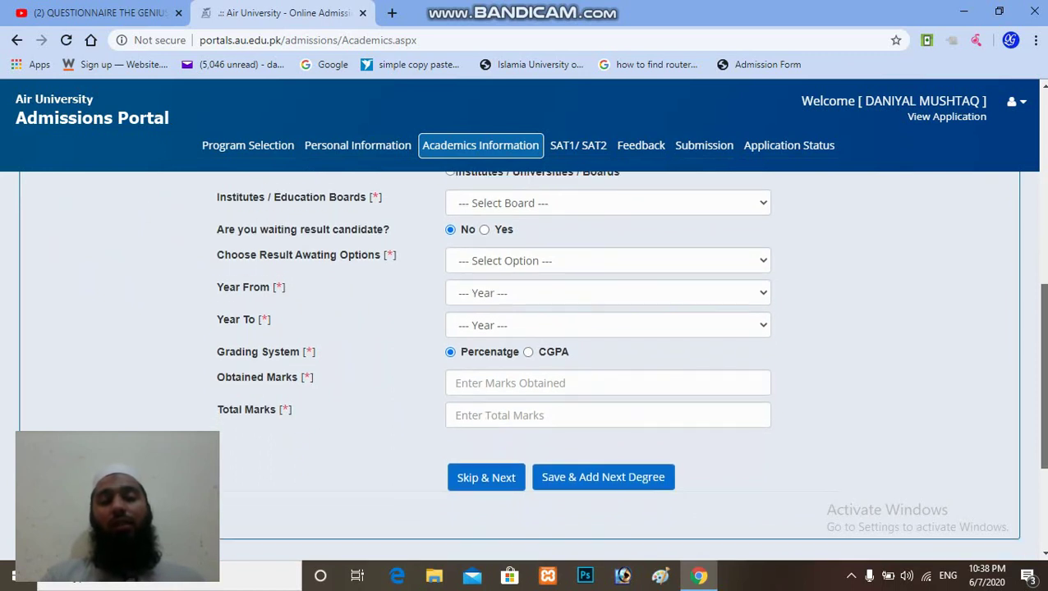
pyautogui.scroll(-3, 580, 382)
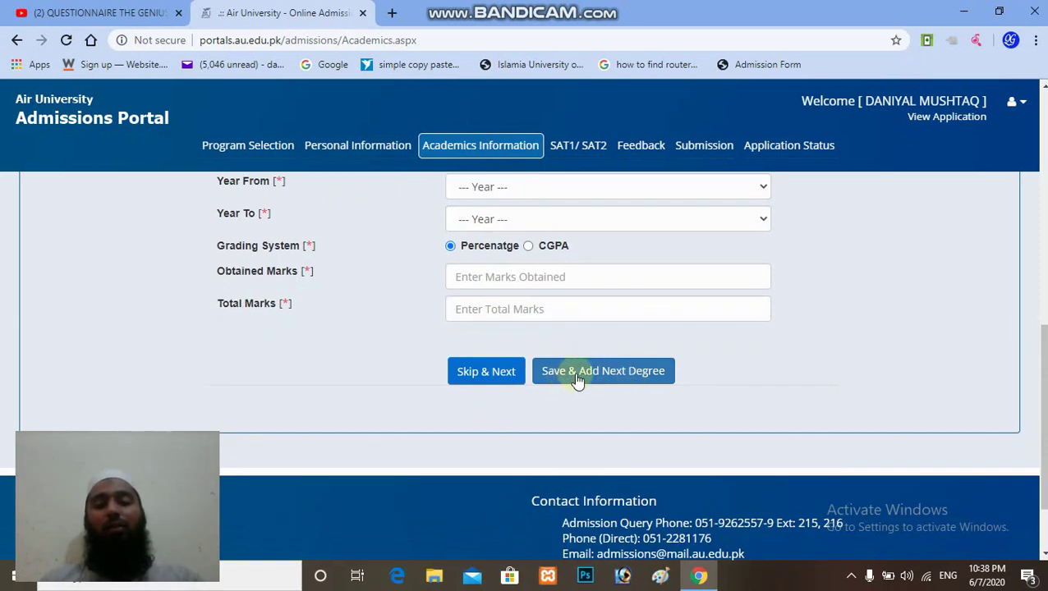
pyautogui.scroll(5, 526, 366)
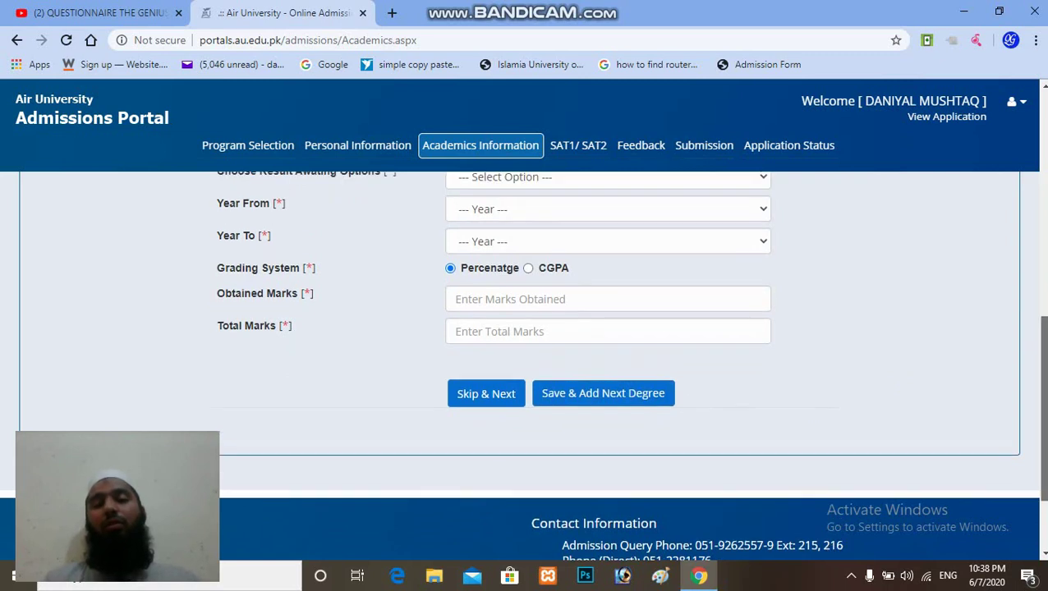
pyautogui.scroll(3, 526, 366)
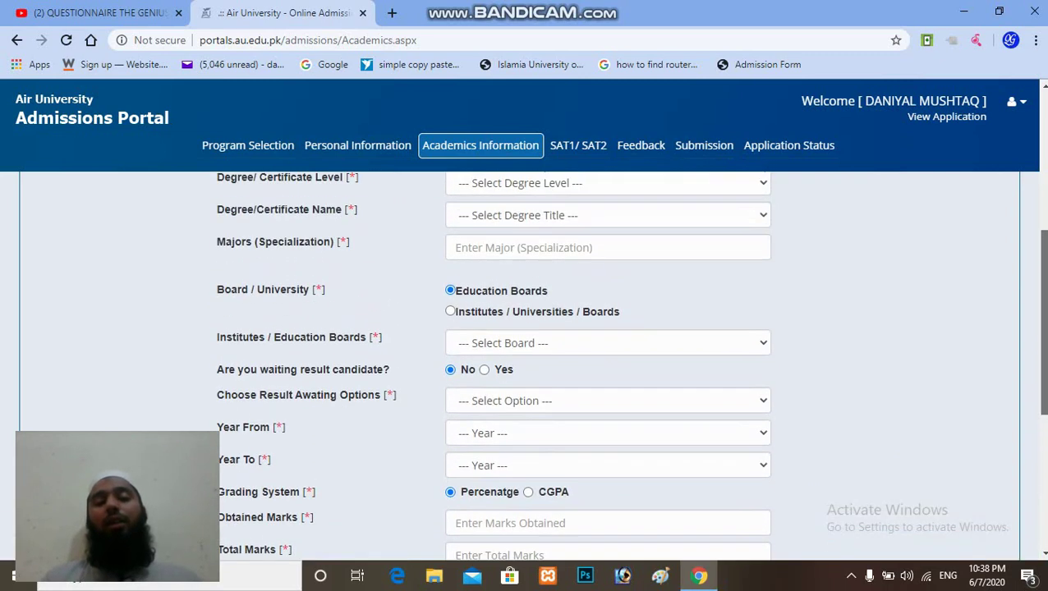
pyautogui.scroll(-1, 526, 366)
pyautogui.scroll(-5, 525, 366)
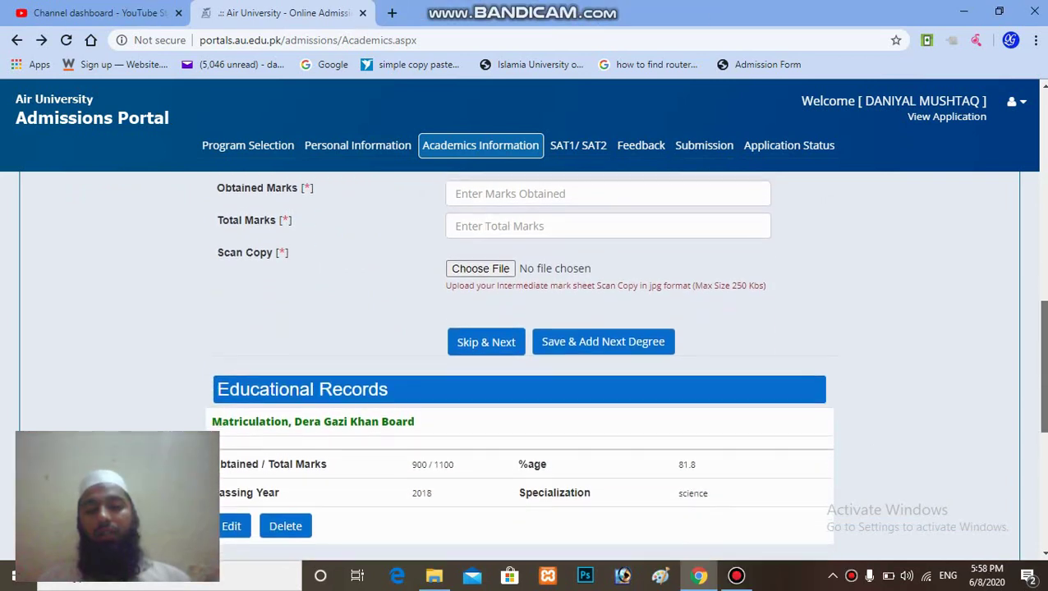
pyautogui.scroll(-3, 526, 366)
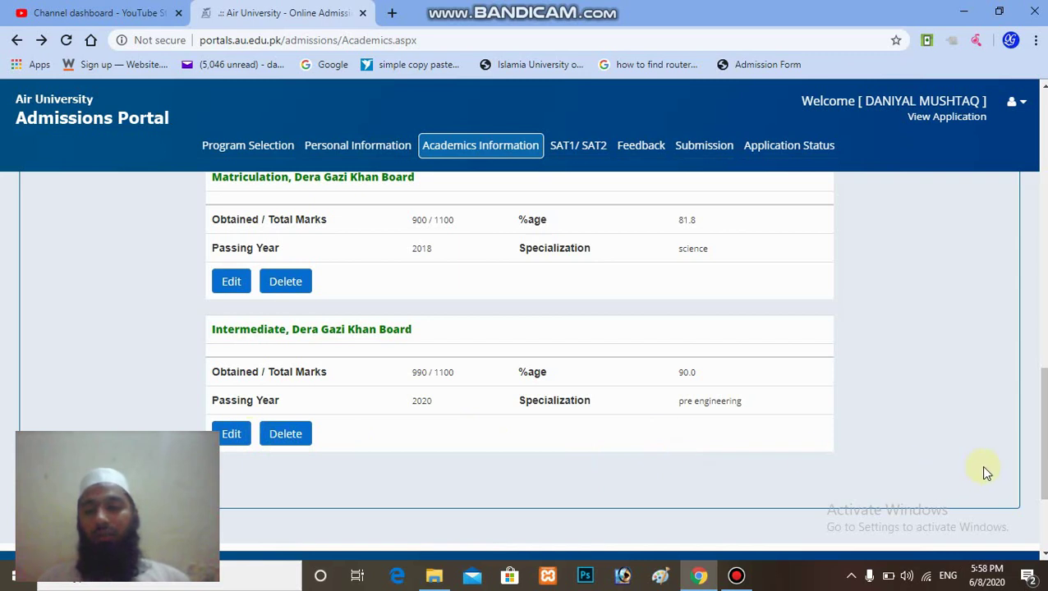
# Step: Scroll back up the educational records toward the SAT1/SAT2 step
pyautogui.scroll(2, 1026, 470)
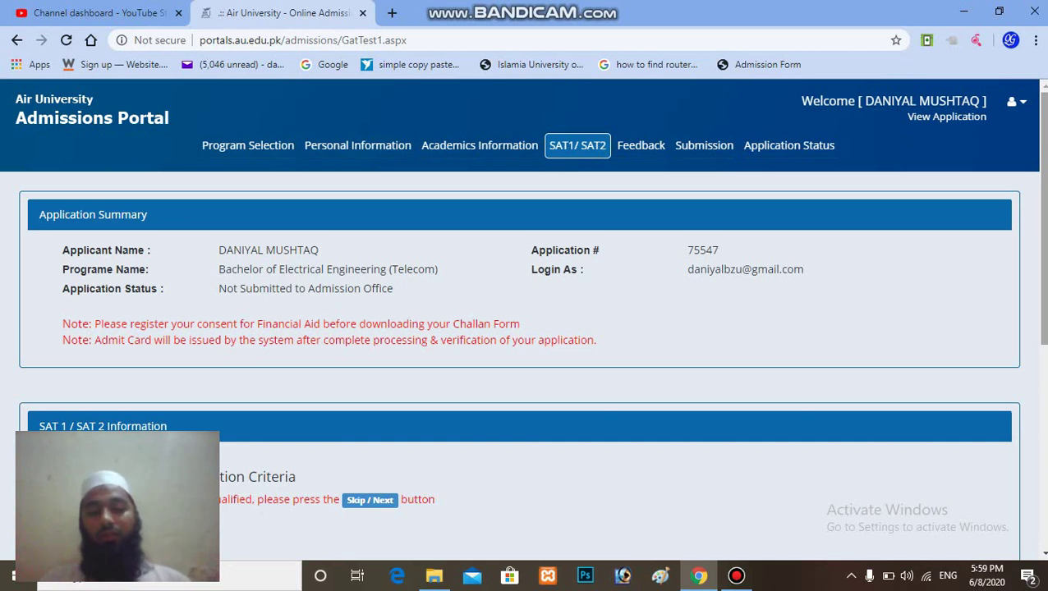
# Step: Toggle between the NAT and SAT I test options, then skip the test section unfilled
pyautogui.scroll(-2, 525, 329)
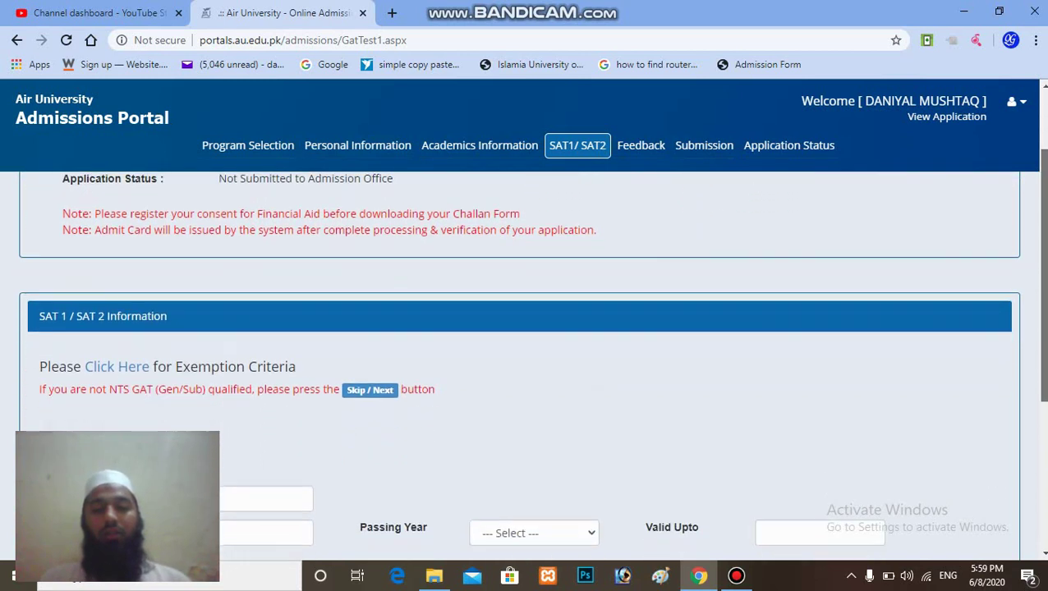
pyautogui.scroll(-3, 906, 338)
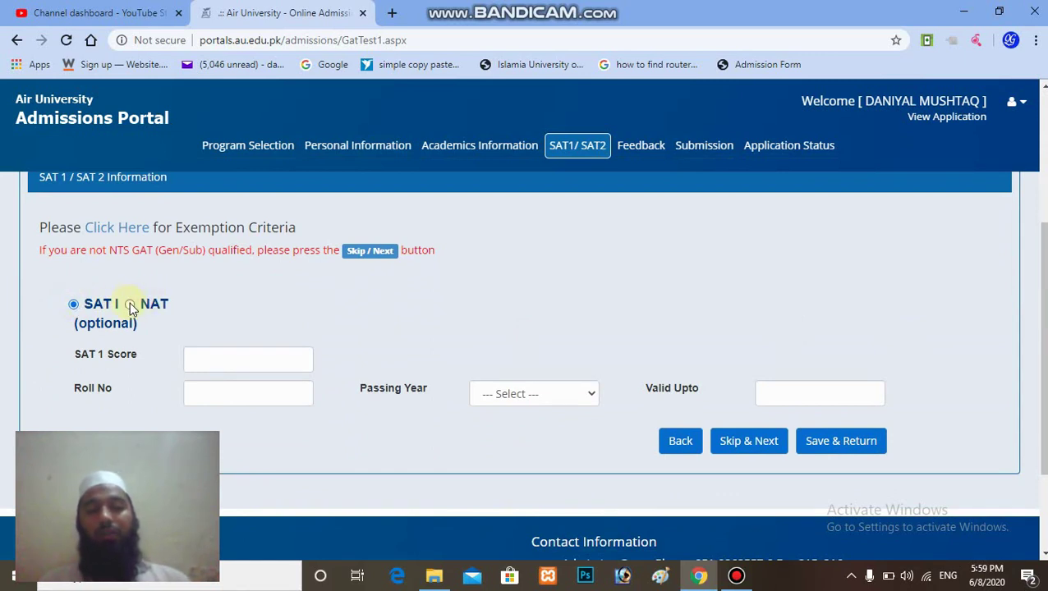
pyautogui.click(129, 305)
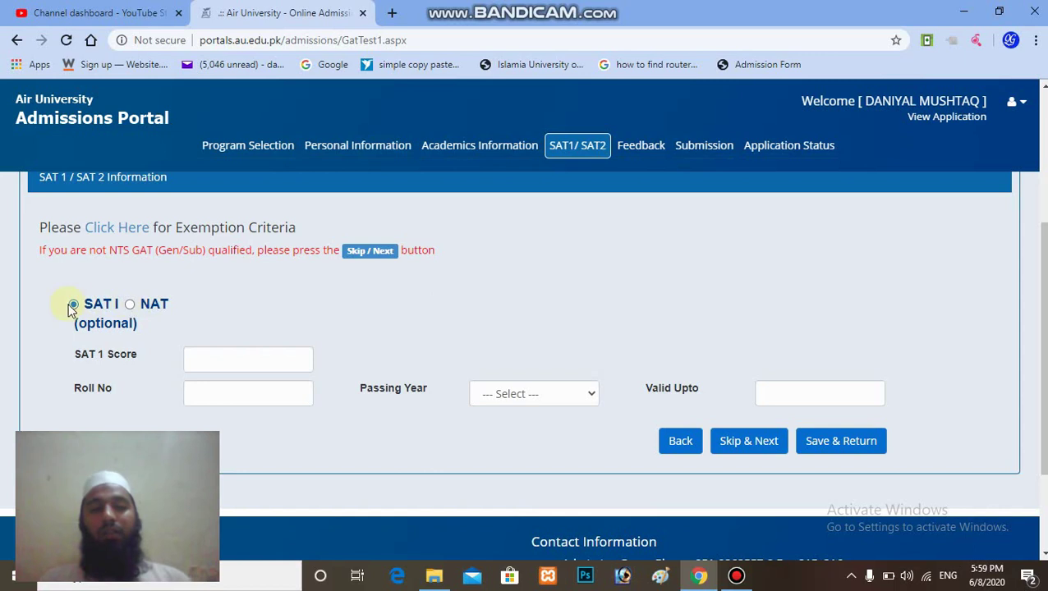
pyautogui.click(74, 304)
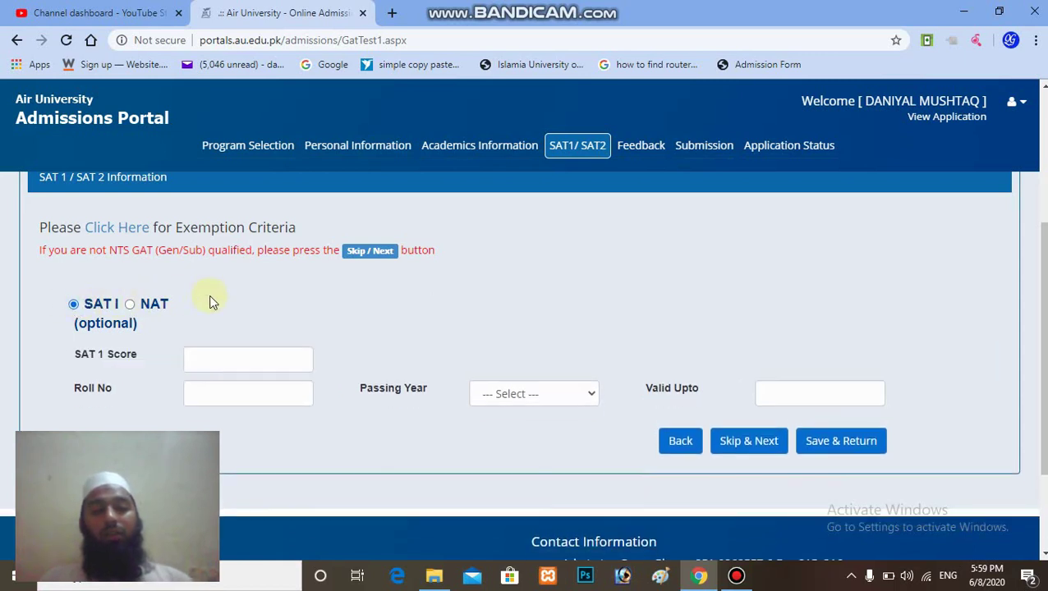
pyautogui.click(130, 305)
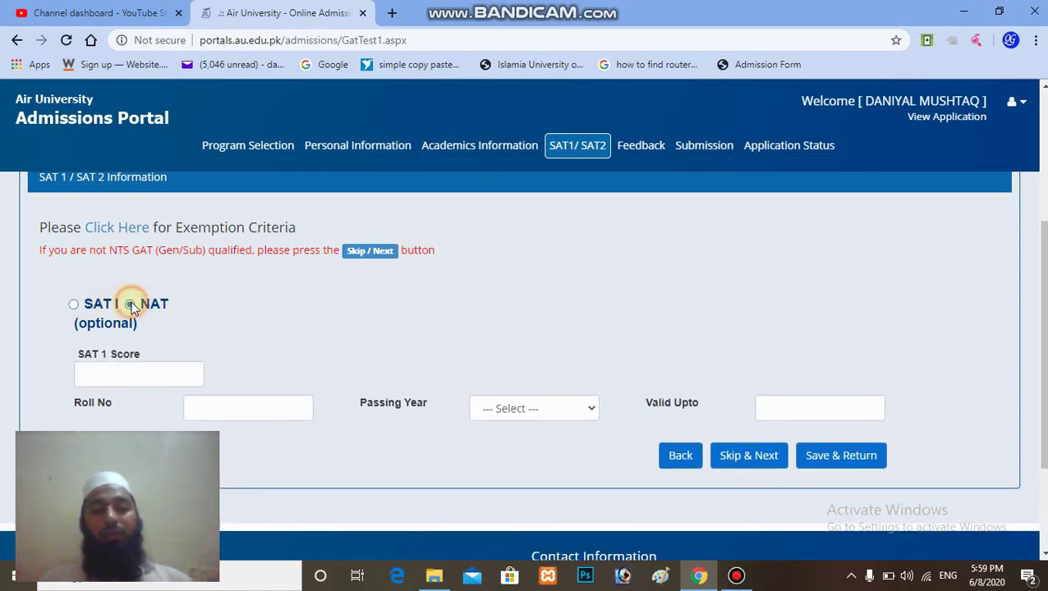
pyautogui.click(768, 450)
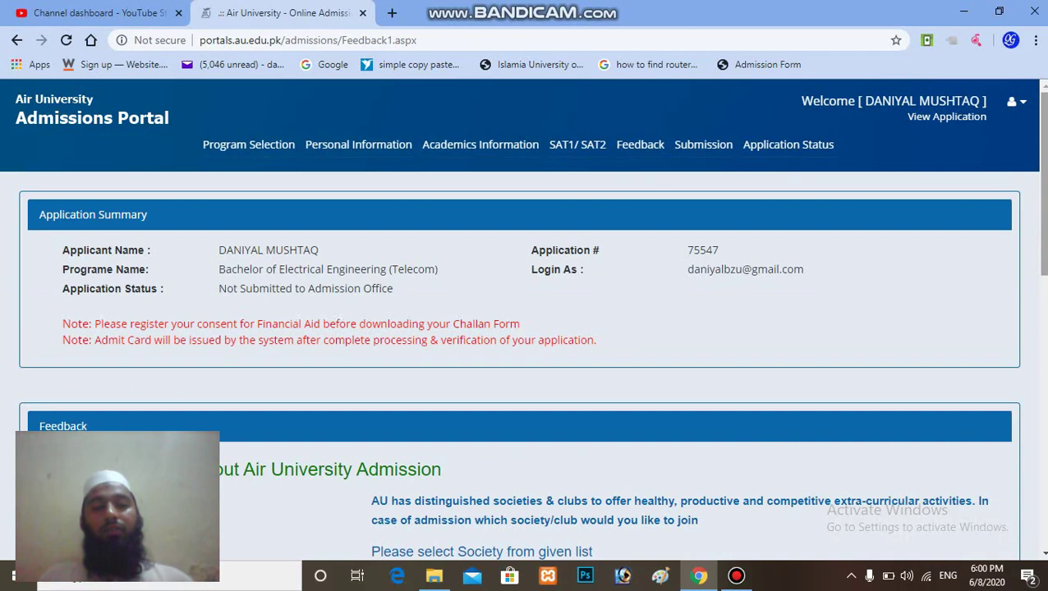
# Step: Select the smart phone option and choose AU Adventure Club as the society
pyautogui.scroll(-2, 526, 328)
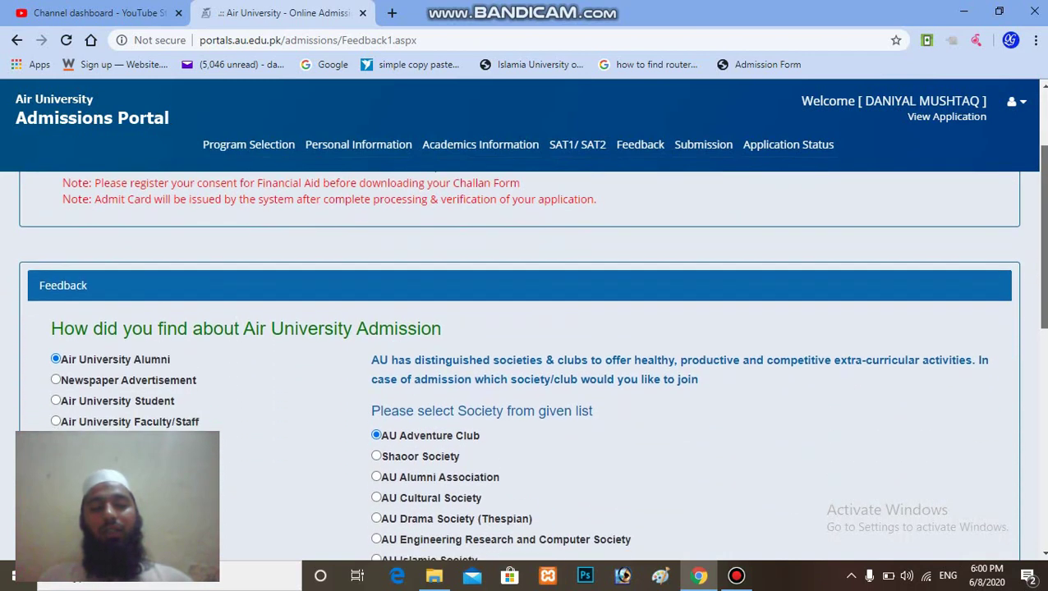
pyautogui.scroll(-2, 526, 369)
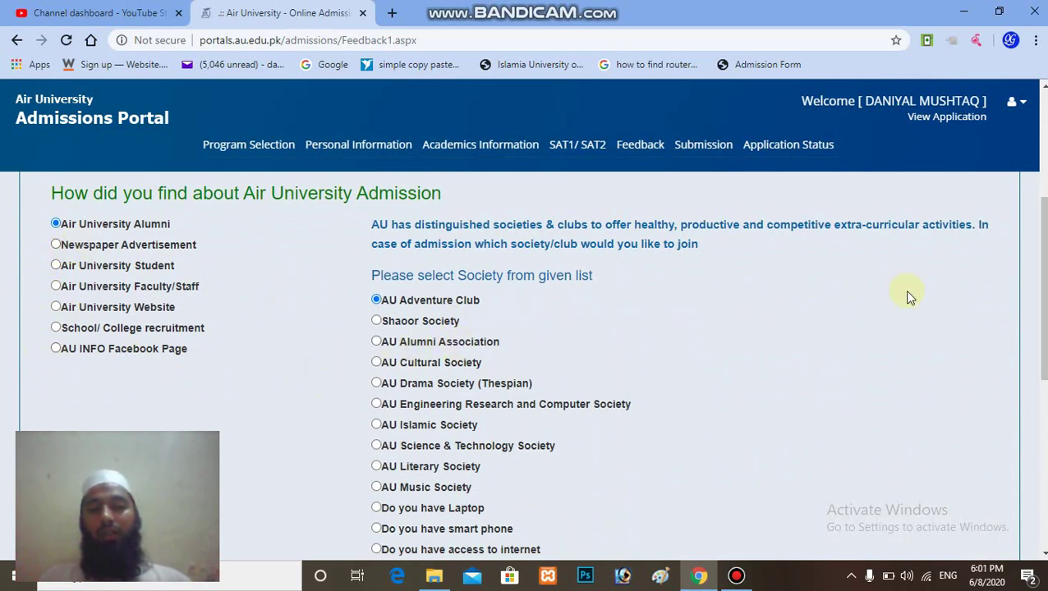
pyautogui.scroll(-1, 1042, 287)
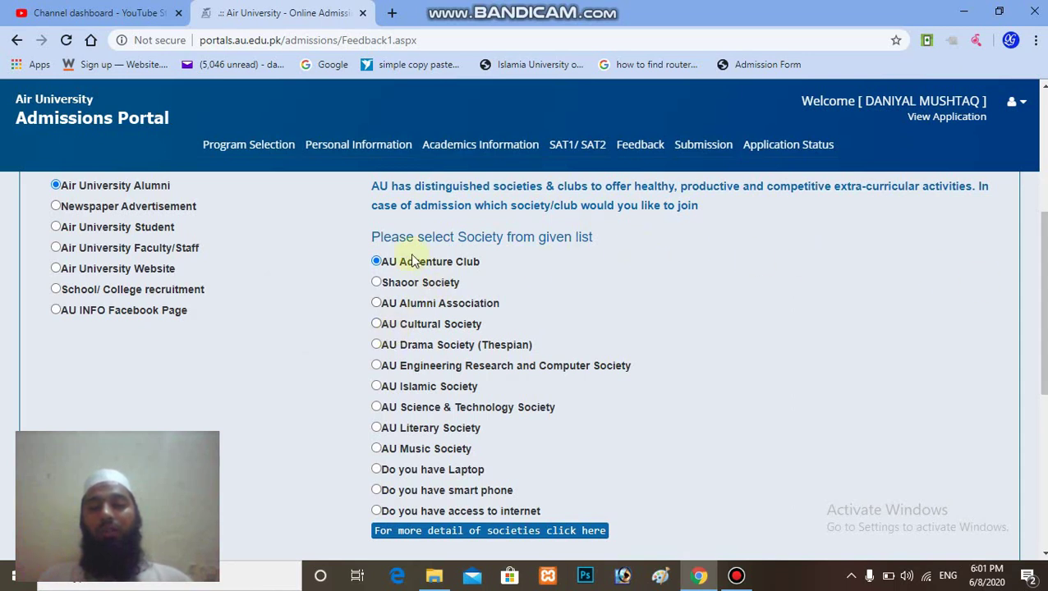
pyautogui.click(376, 491)
pyautogui.click(374, 261)
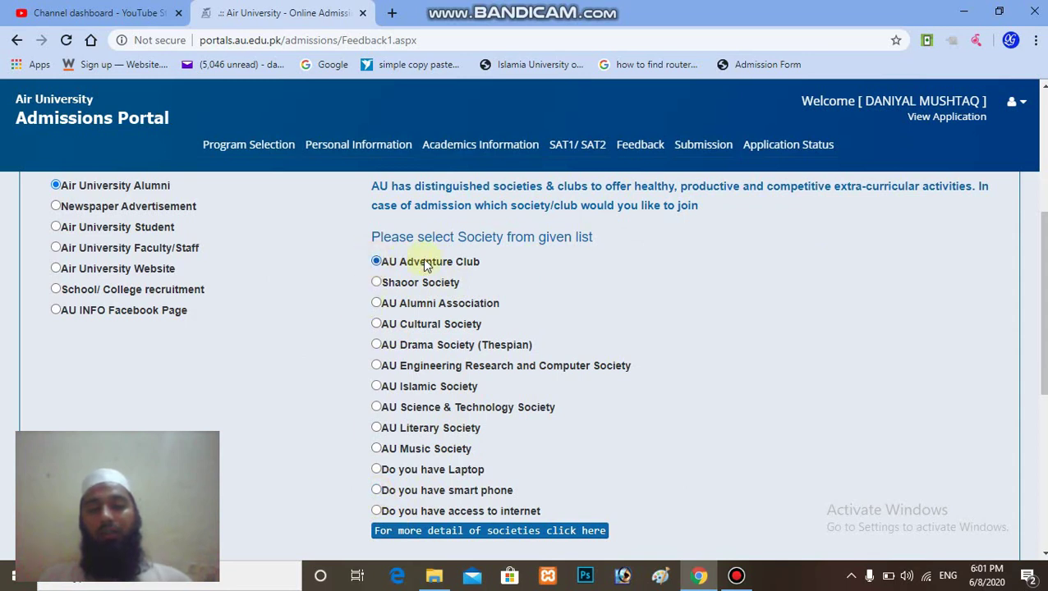
pyautogui.scroll(-5, 696, 268)
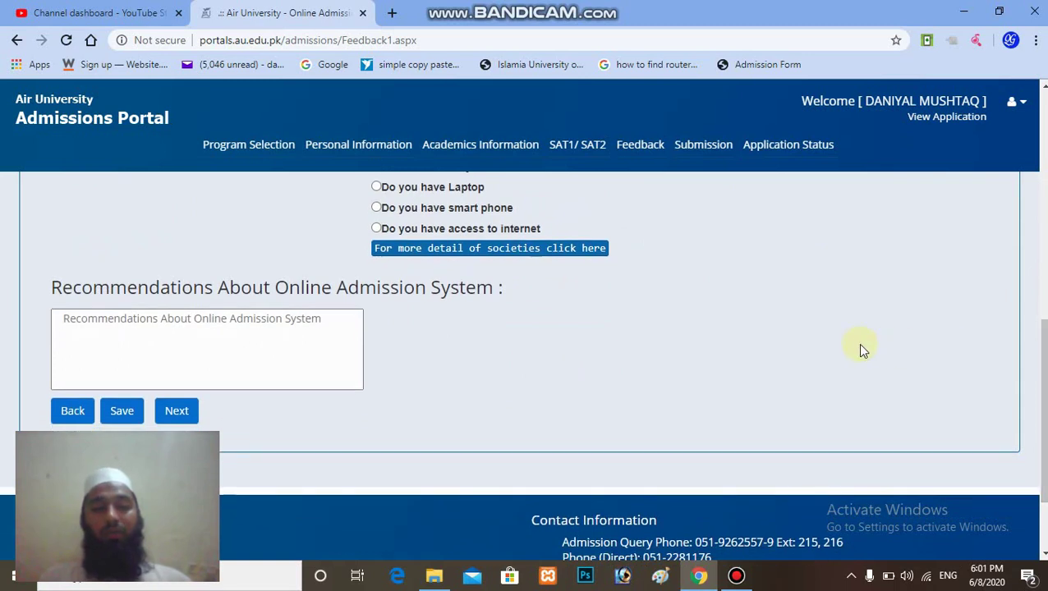
# Step: Write the recommendation 'good university', save the feedback, and continue to Submission
pyautogui.click(257, 359)
pyautogui.click(231, 344)
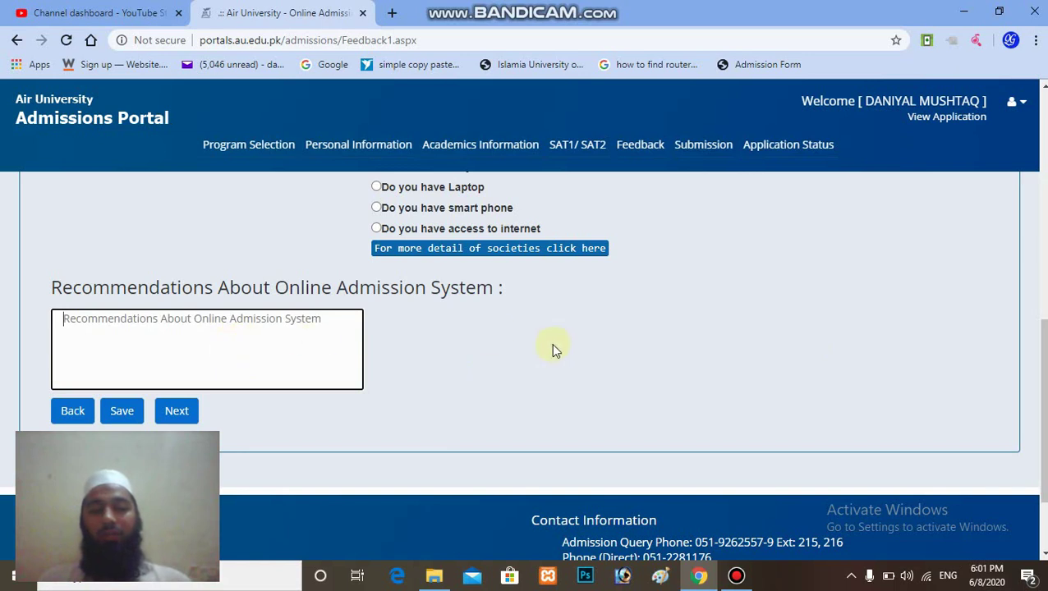
pyautogui.scroll(-1, 822, 382)
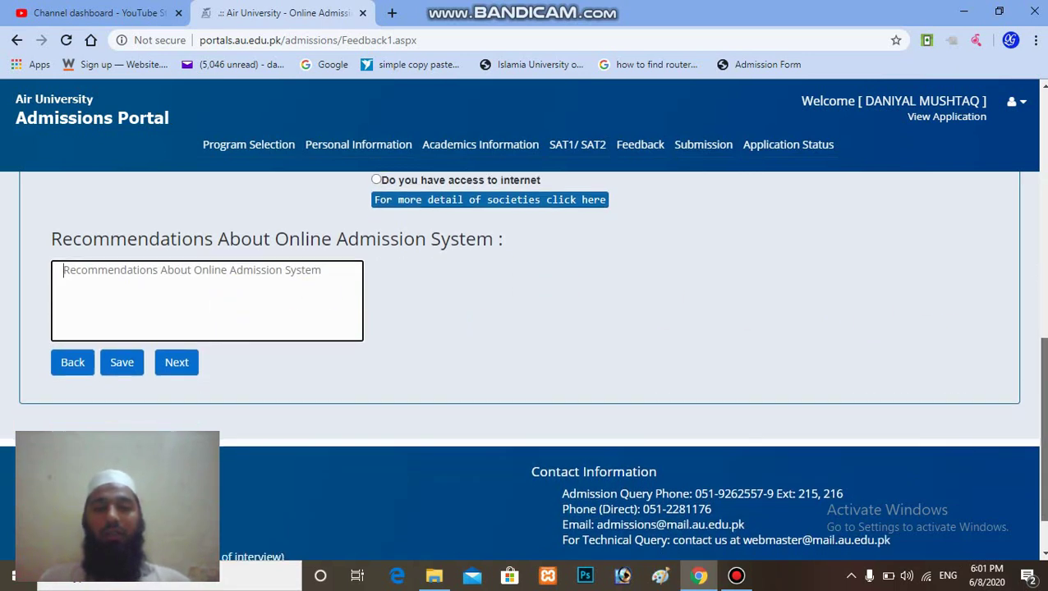
pyautogui.click(123, 367)
pyautogui.click(121, 364)
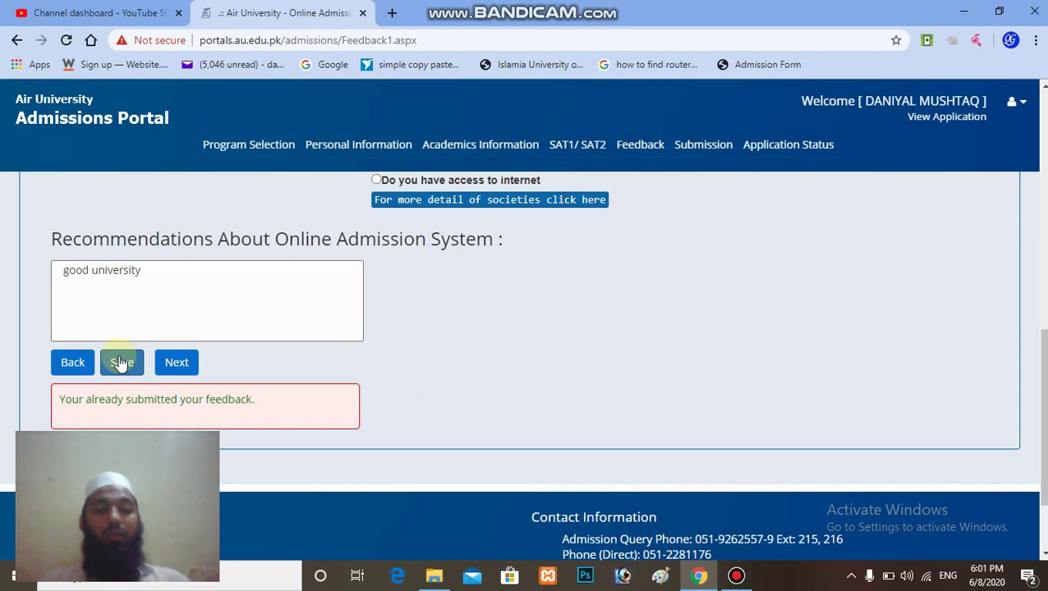
pyautogui.click(179, 364)
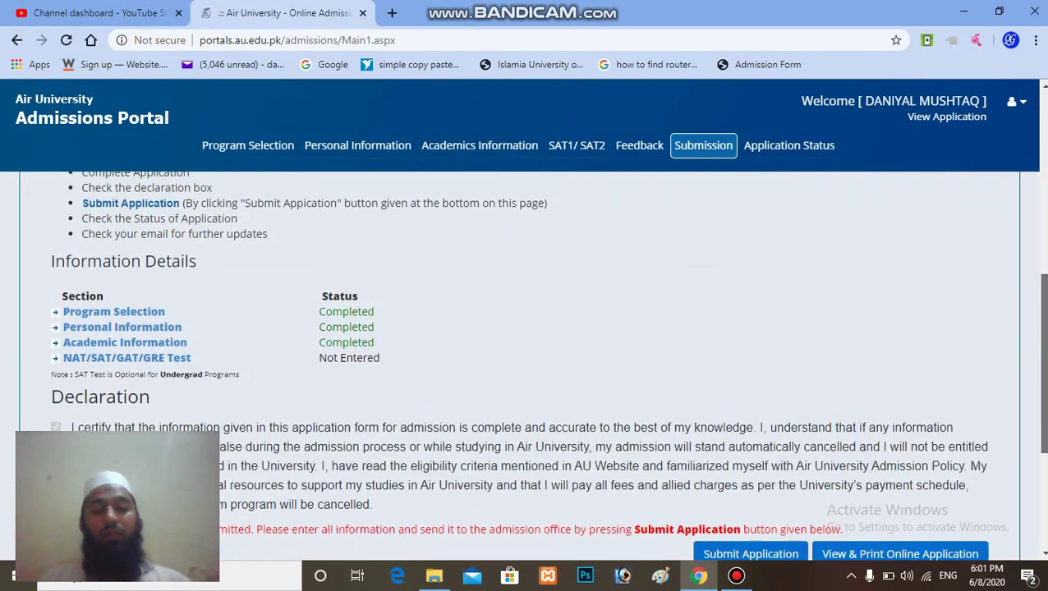
pyautogui.scroll(2, 525, 365)
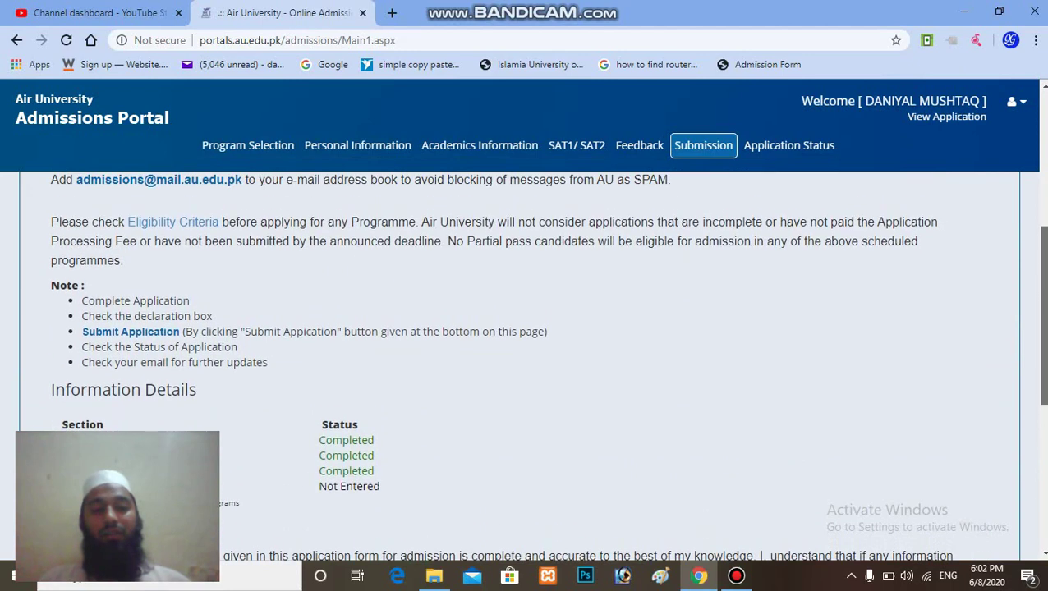
pyautogui.scroll(-2, 526, 366)
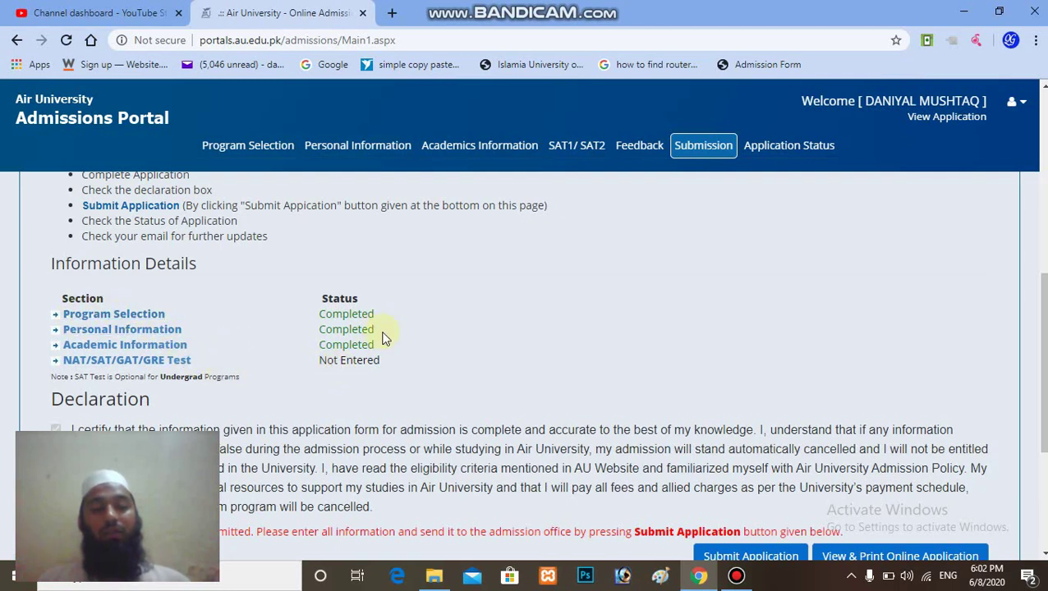
pyautogui.scroll(-2, 1040, 362)
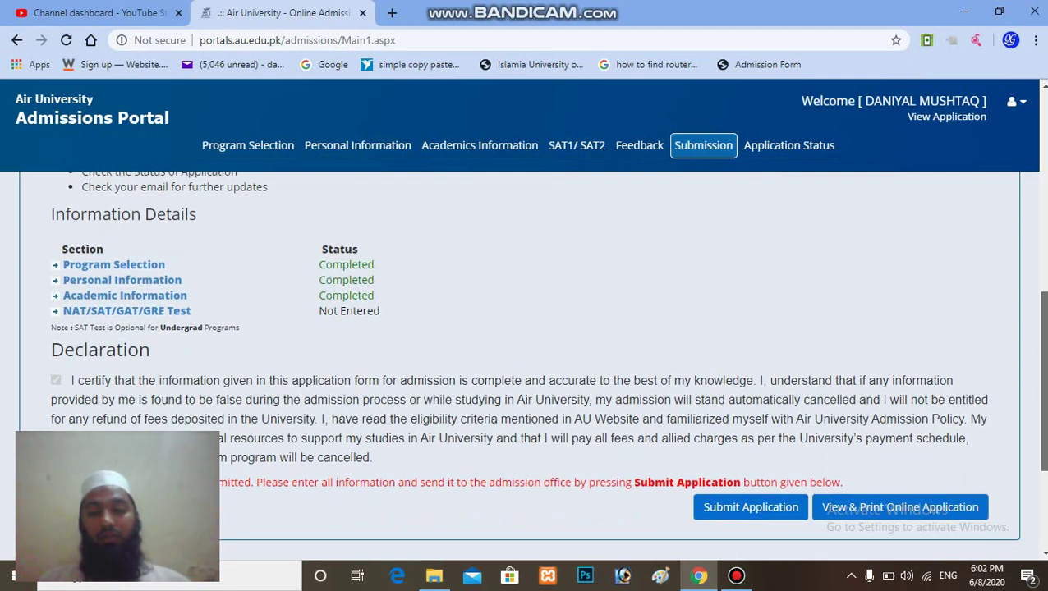
pyautogui.scroll(3, 1041, 362)
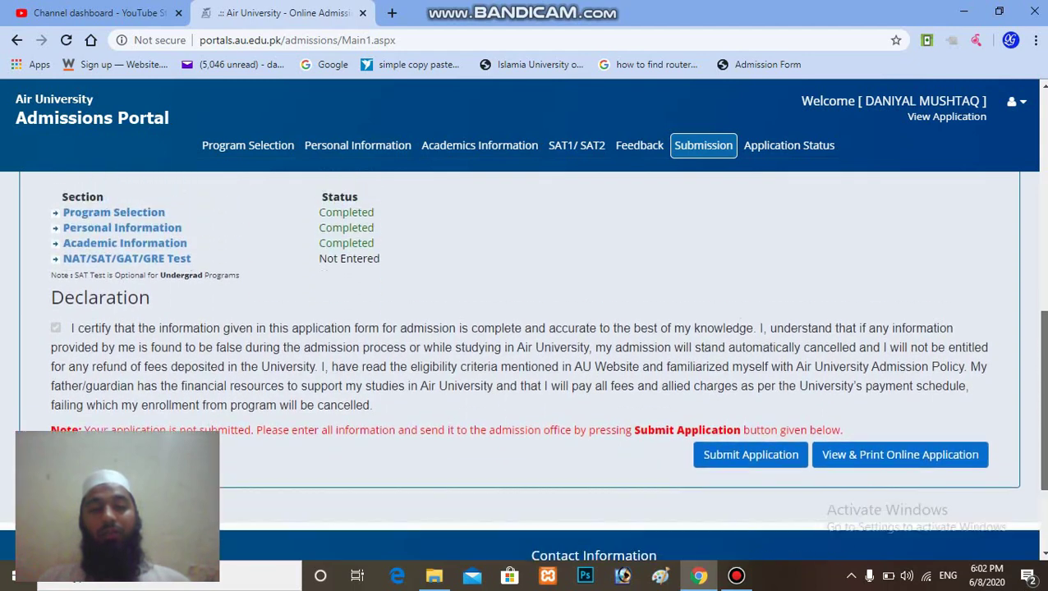
pyautogui.scroll(1, 1041, 363)
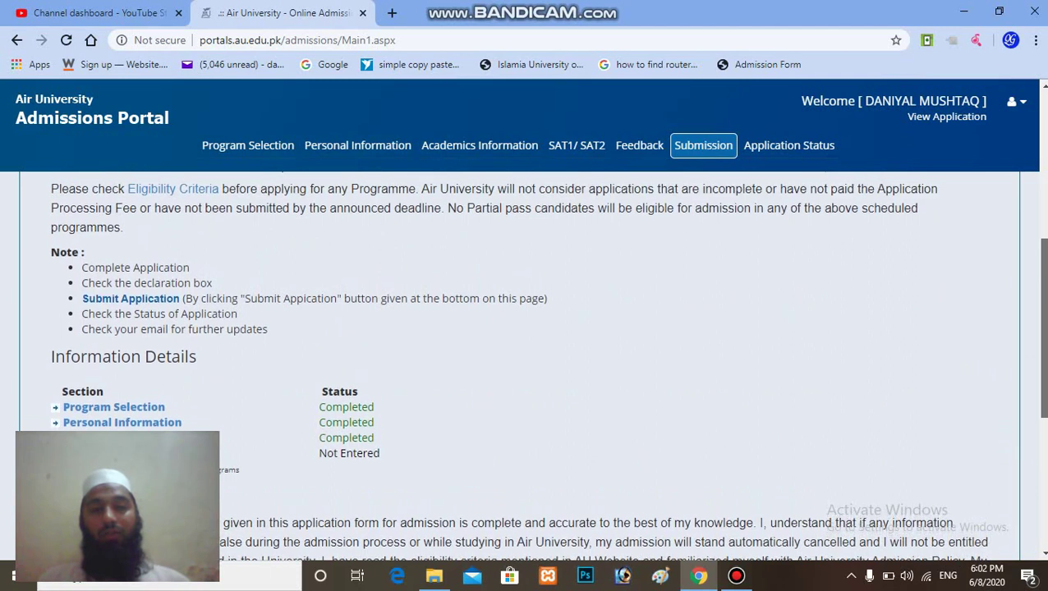
pyautogui.scroll(2, 1041, 362)
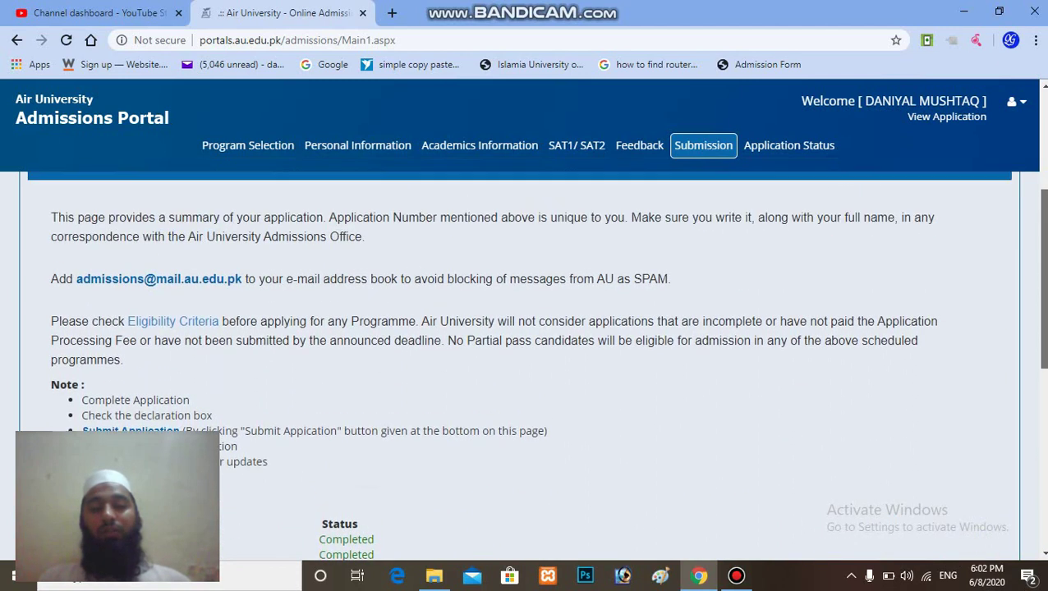
pyautogui.scroll(1, 807, 269)
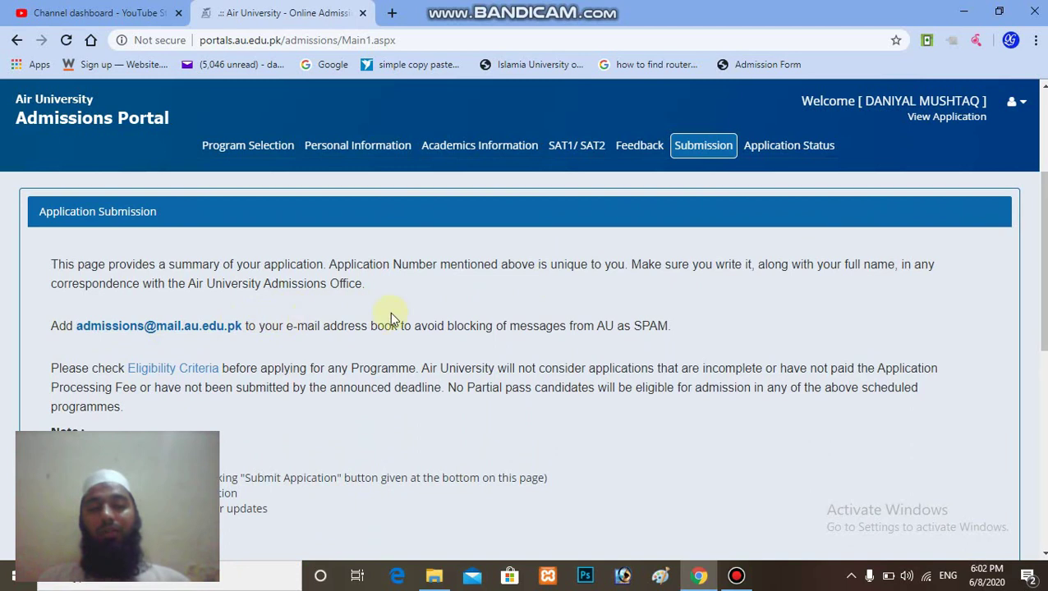
pyautogui.scroll(-5, 964, 299)
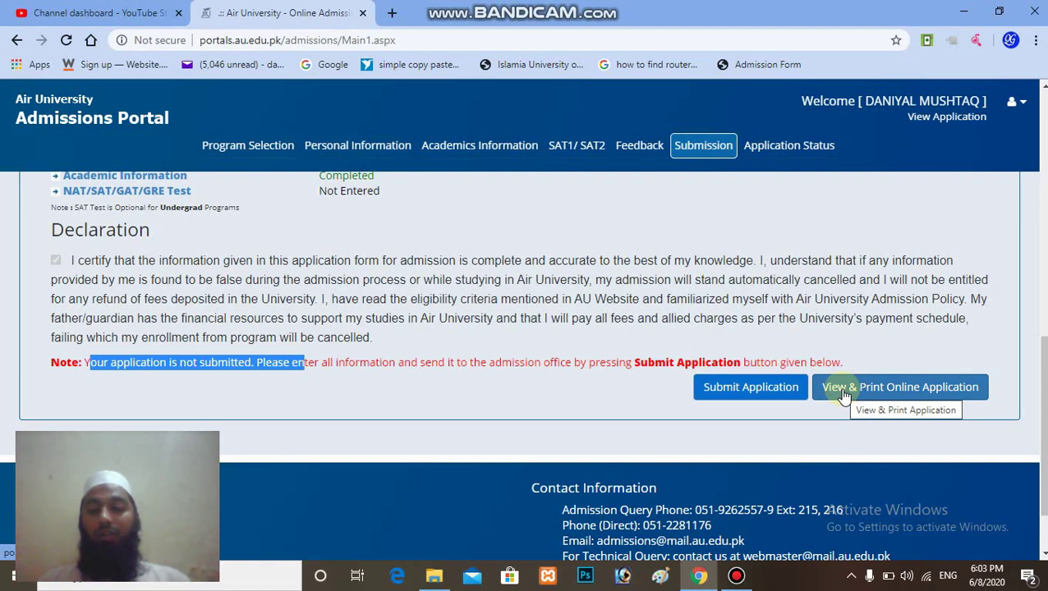
# Step: Open the printable Application Form in a new tab, scroll through it, then go back to the Submission page
pyautogui.click(844, 393)
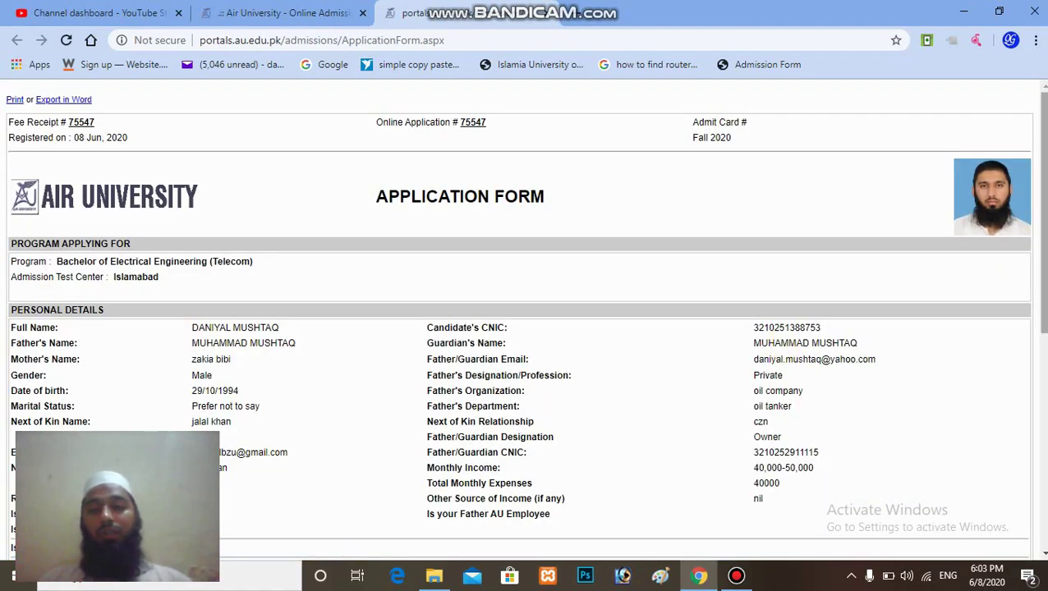
pyautogui.scroll(-5, 526, 320)
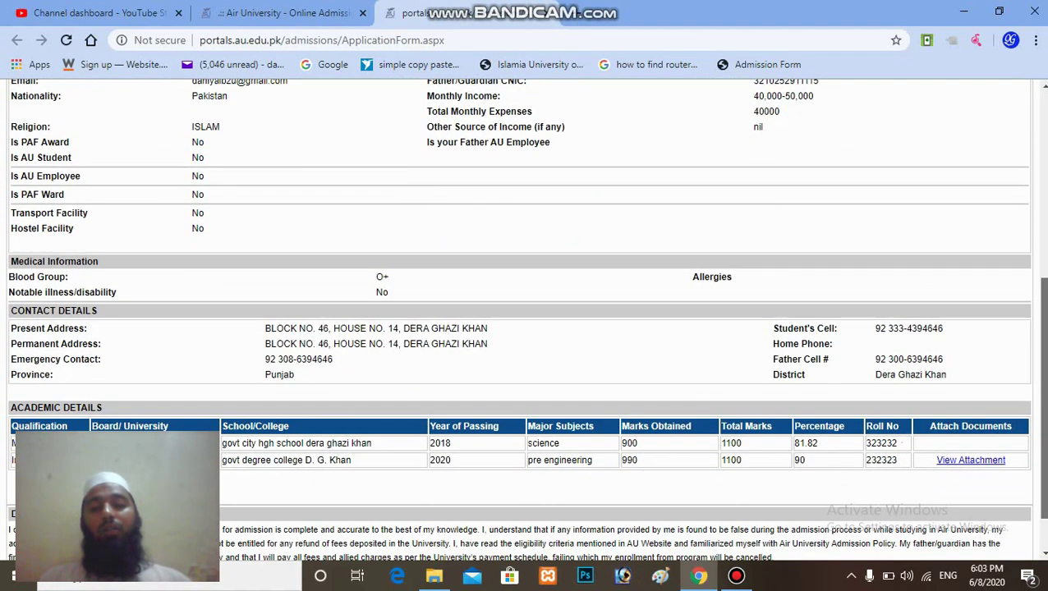
pyautogui.scroll(-1, 526, 320)
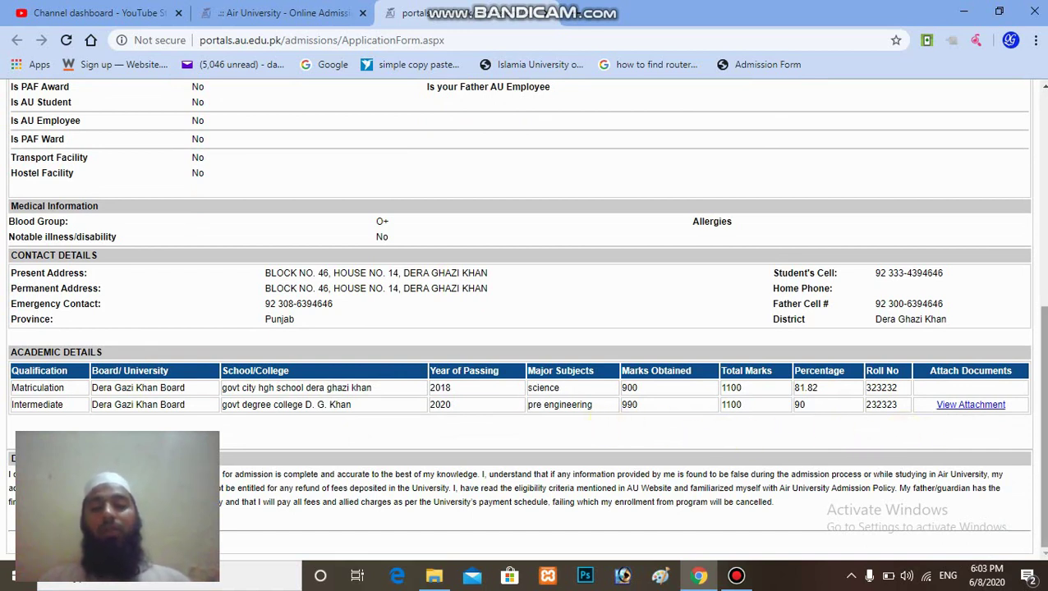
pyautogui.moveTo(1040, 384); pyautogui.dragTo(1038, 236)
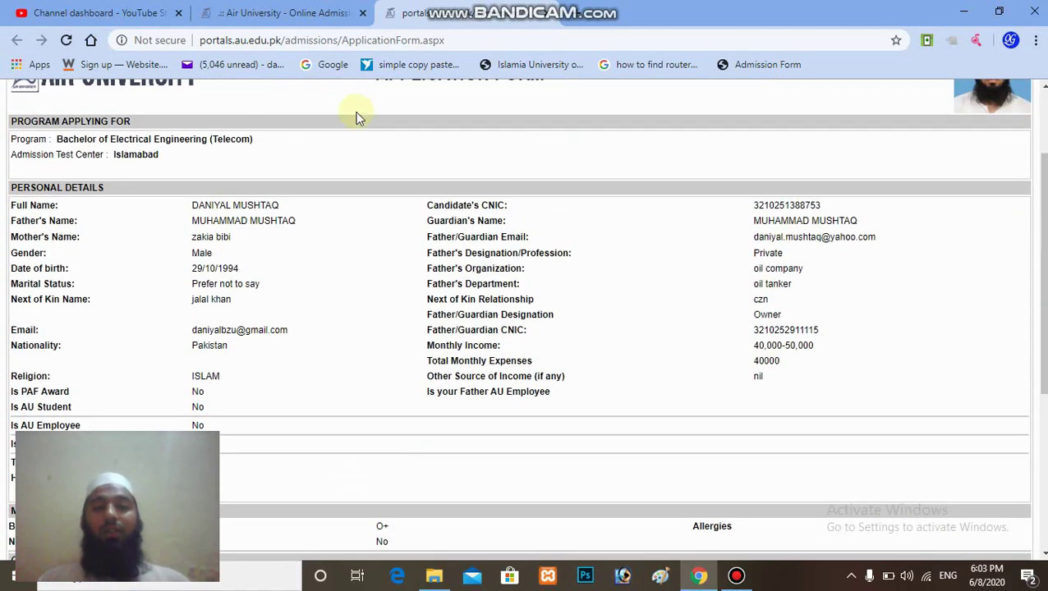
pyautogui.click(285, 11)
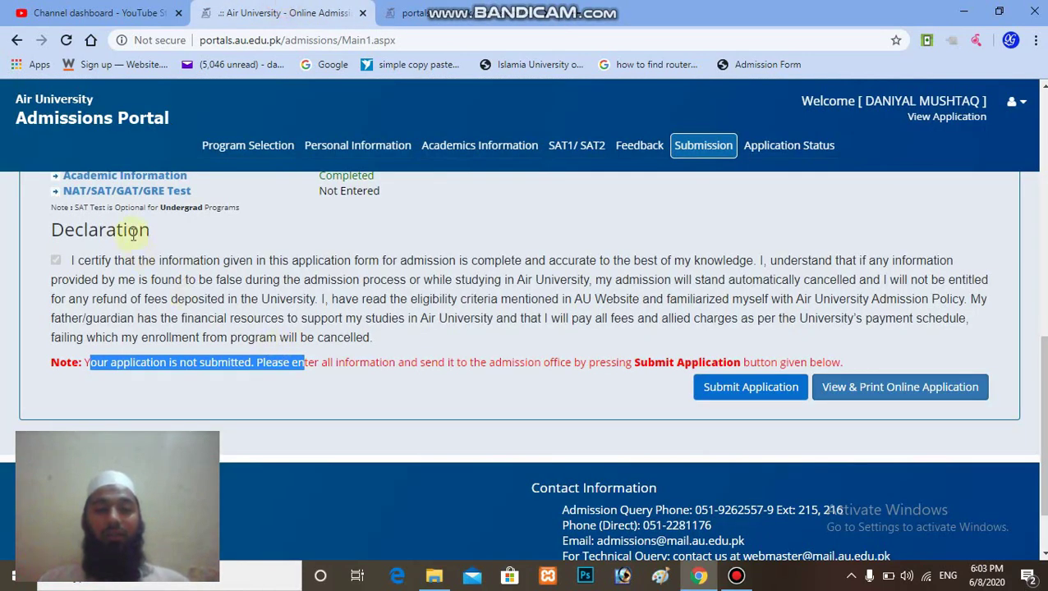